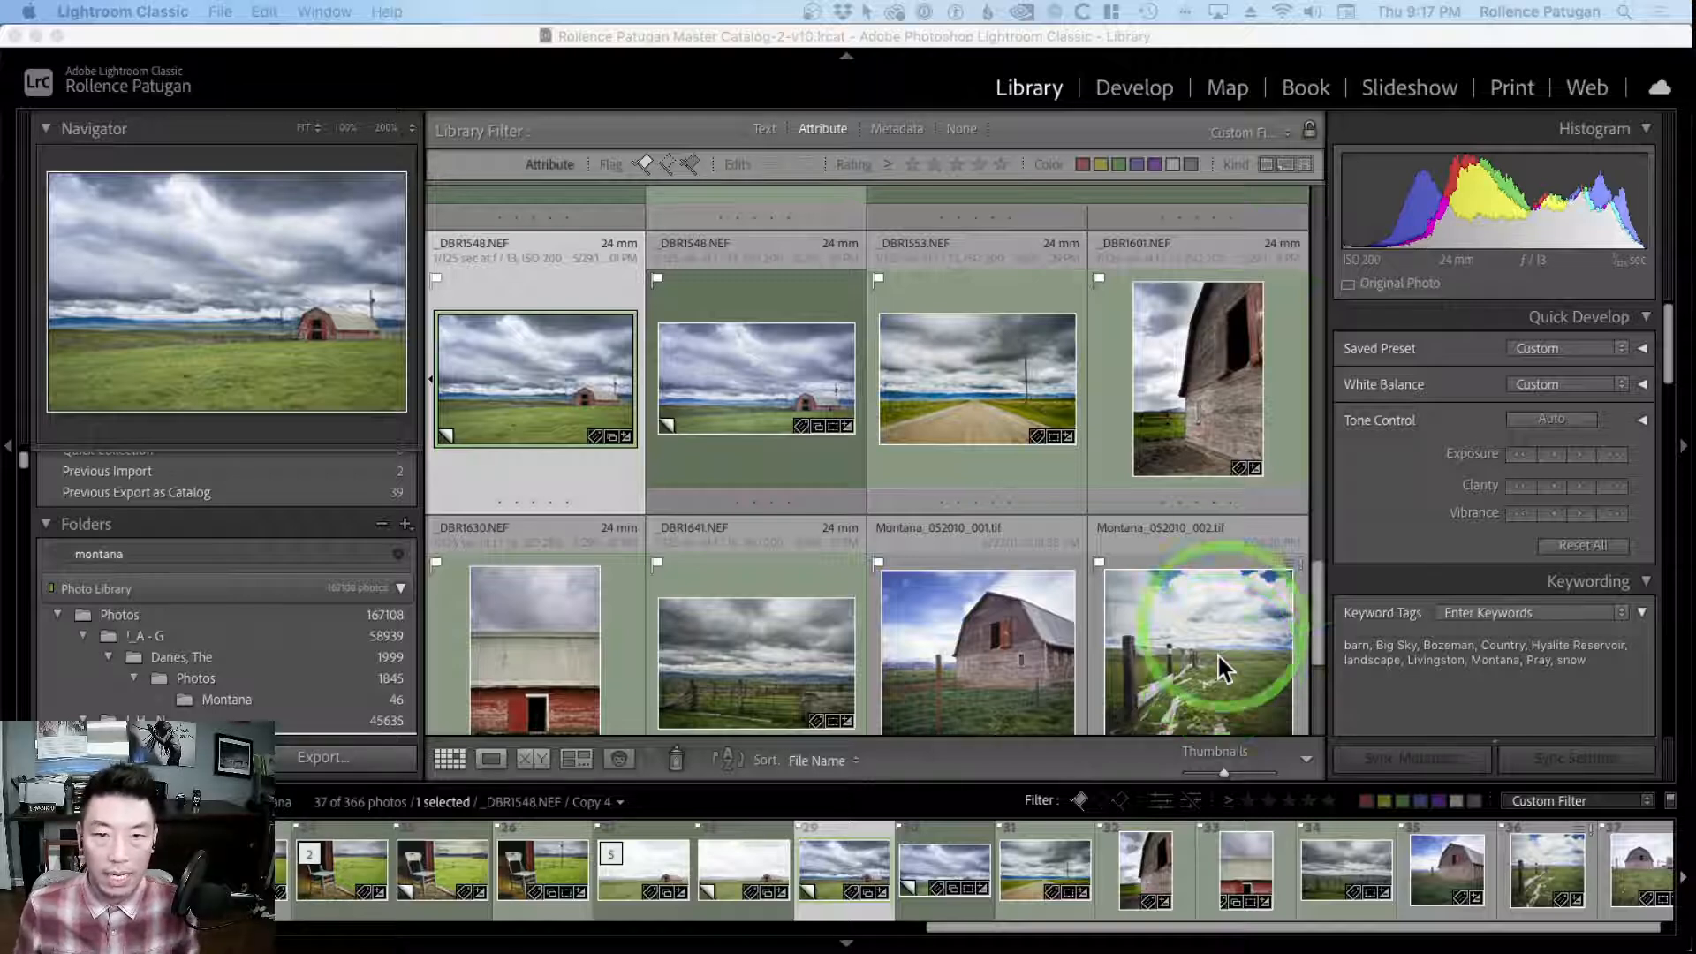
Examine the _DBR1548.NEF barn landscape in the enlarged single-photo view and return to the thumbnail grid
click(548, 366)
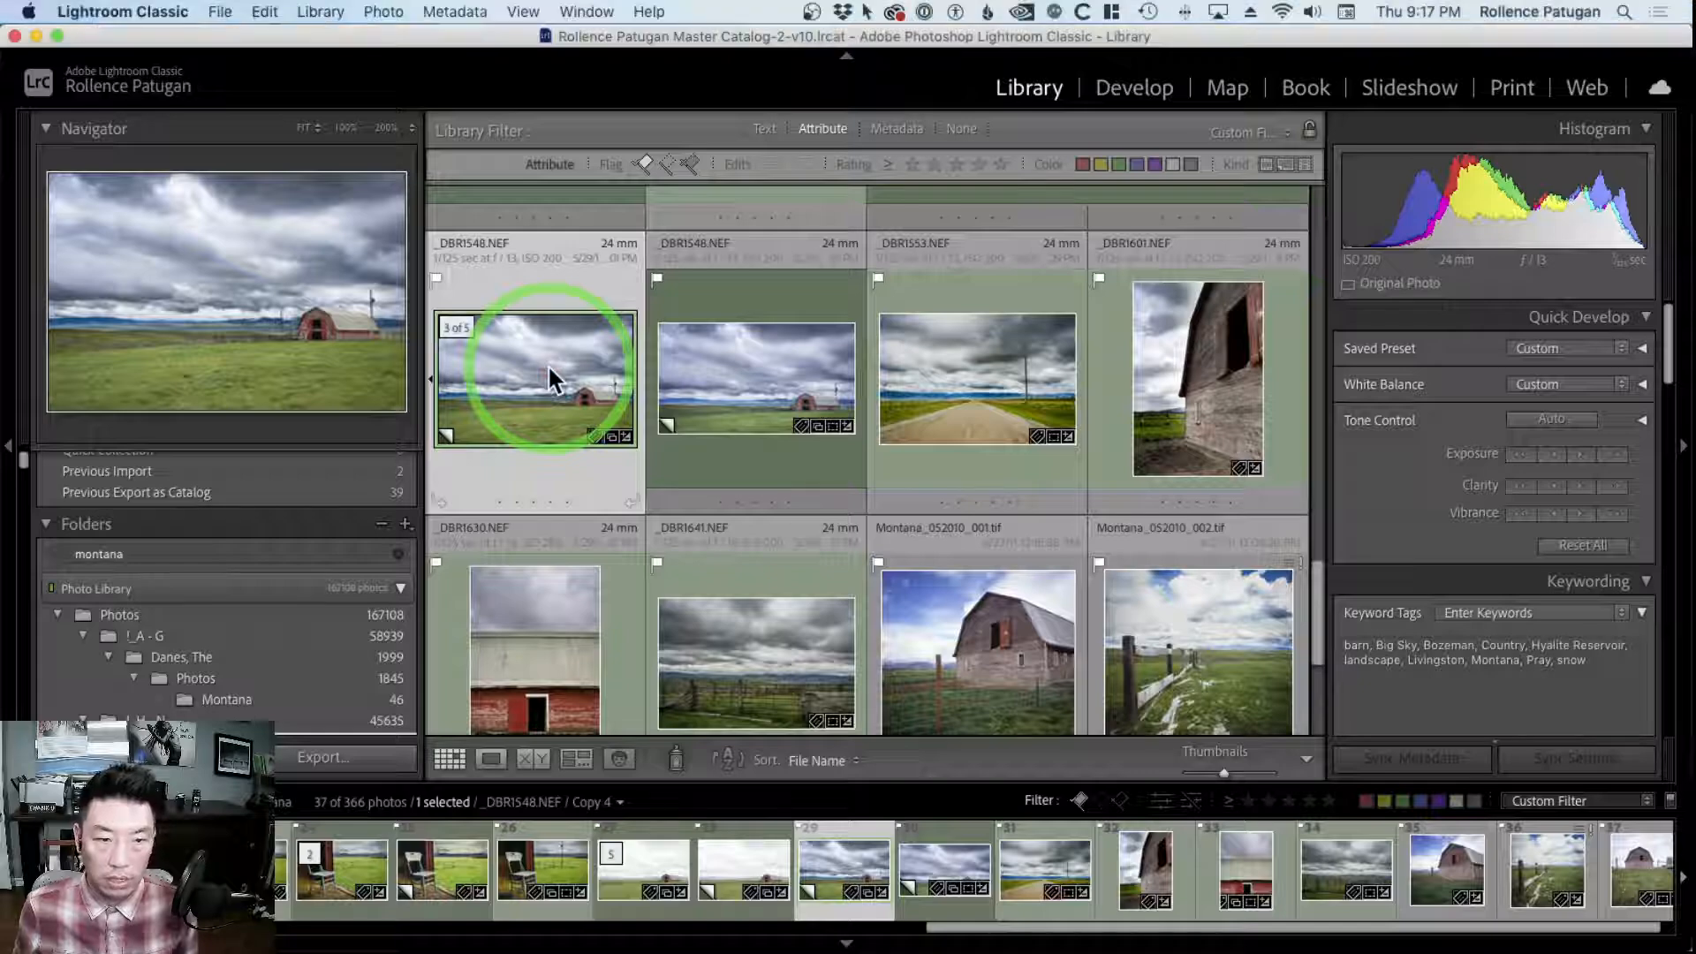
double_click(548, 364)
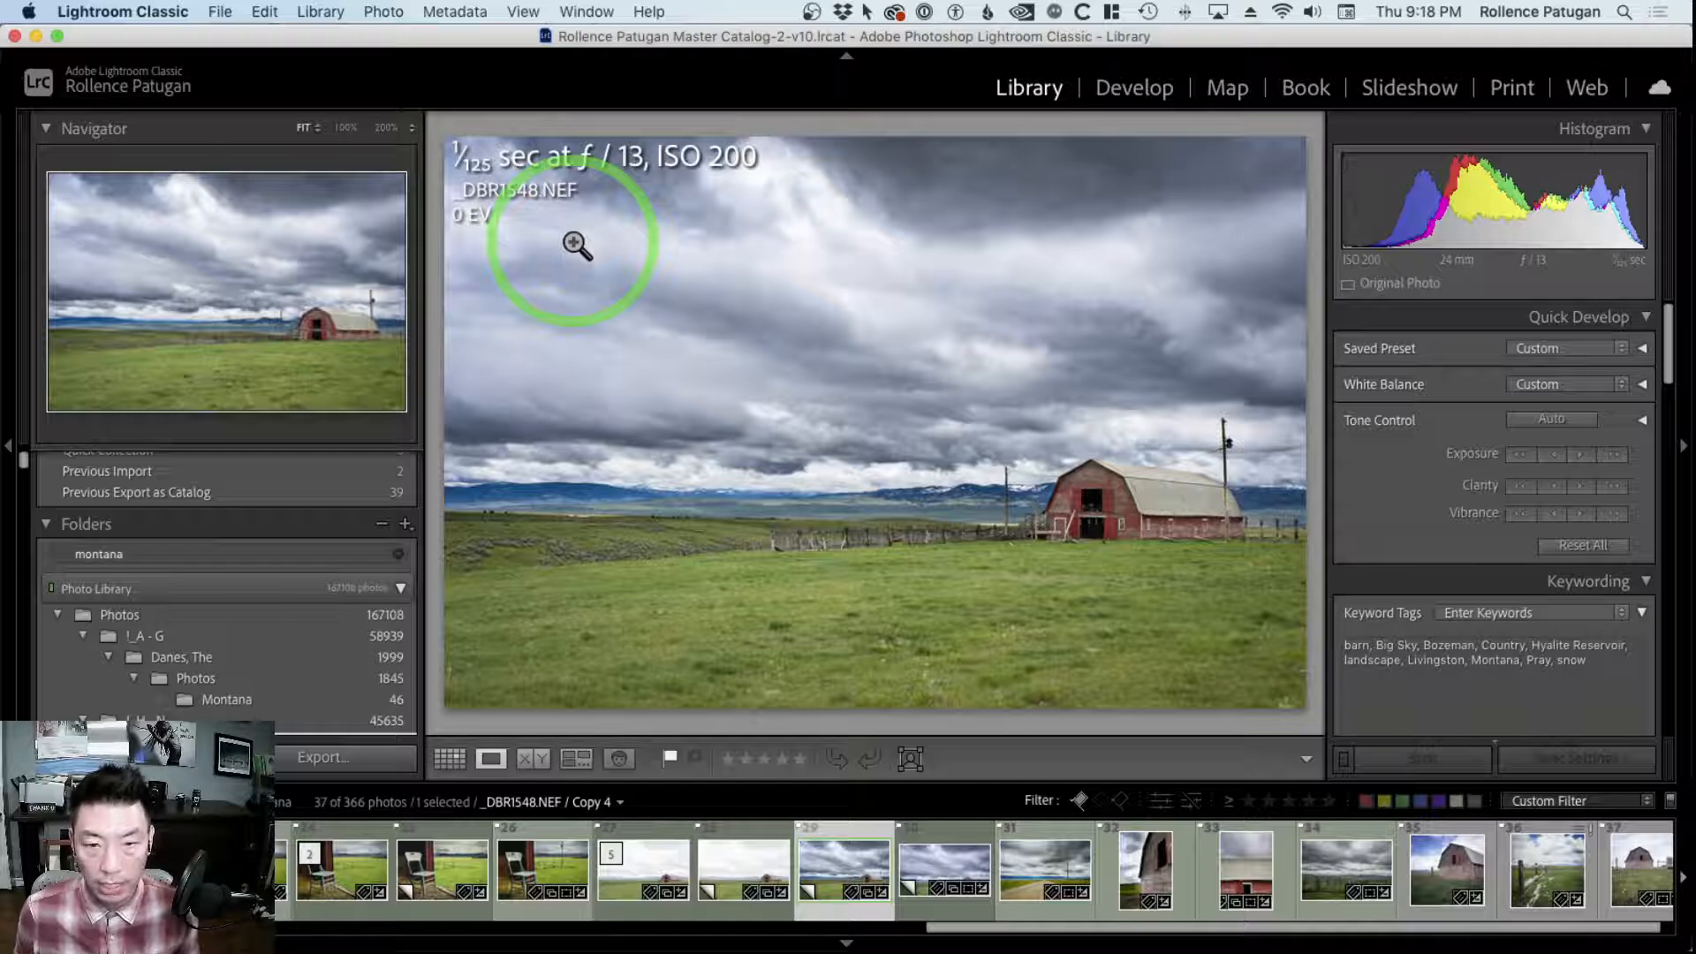
key(g)
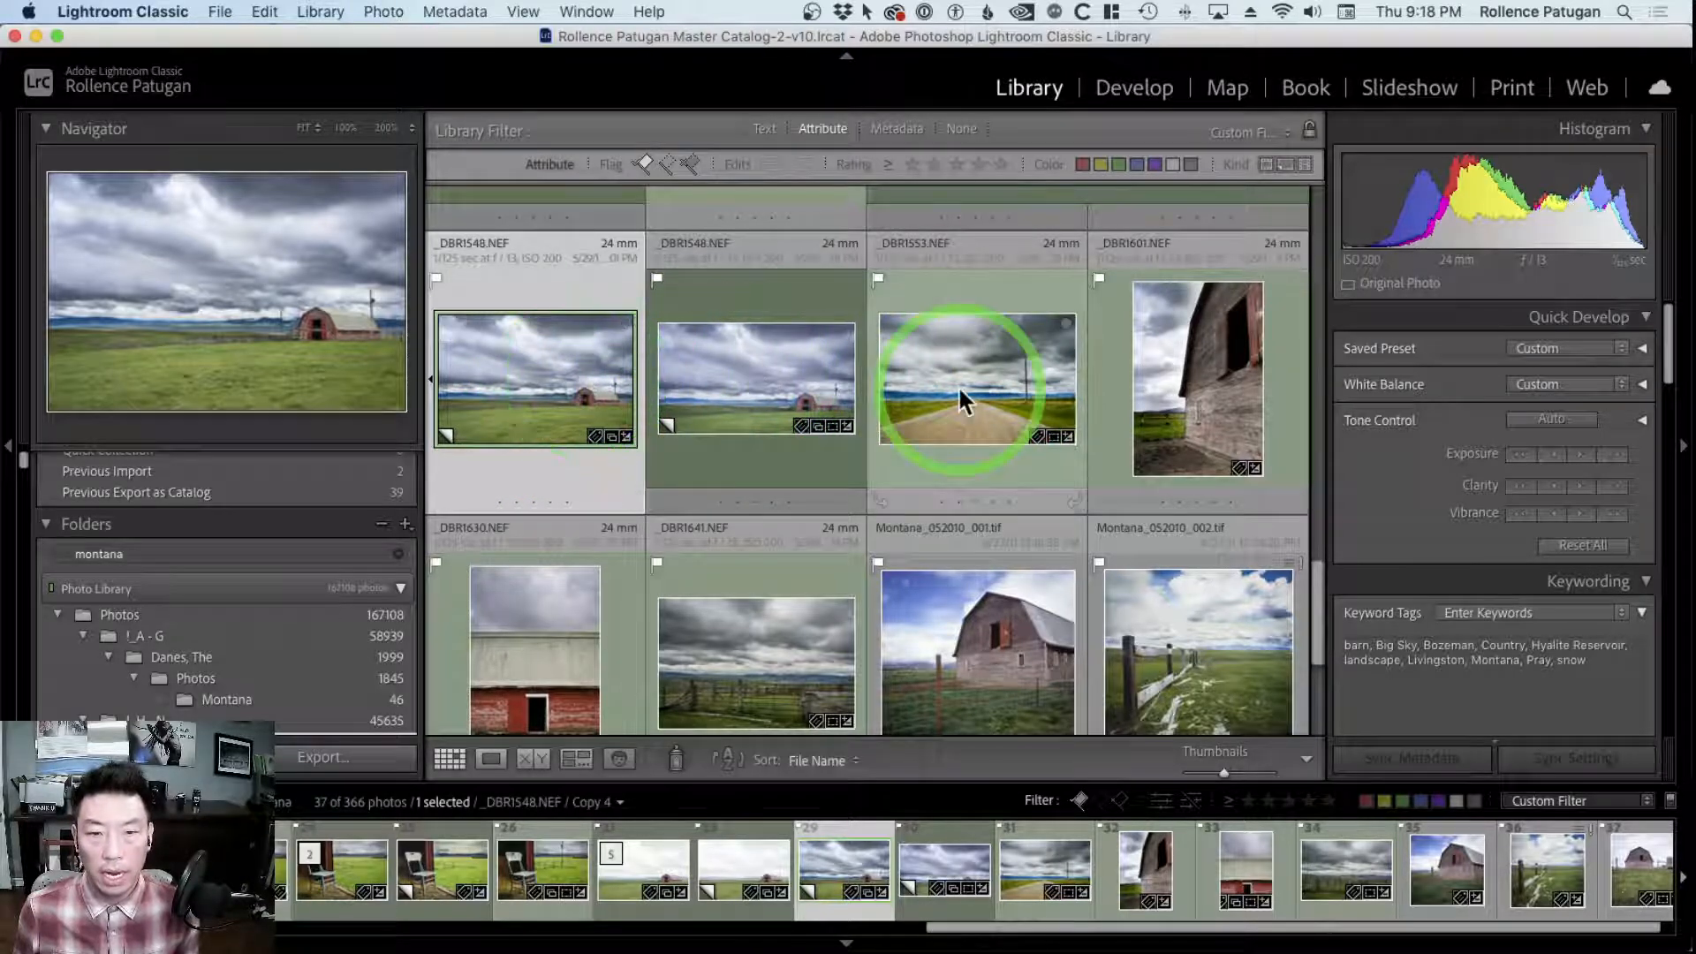
double_click(568, 399)
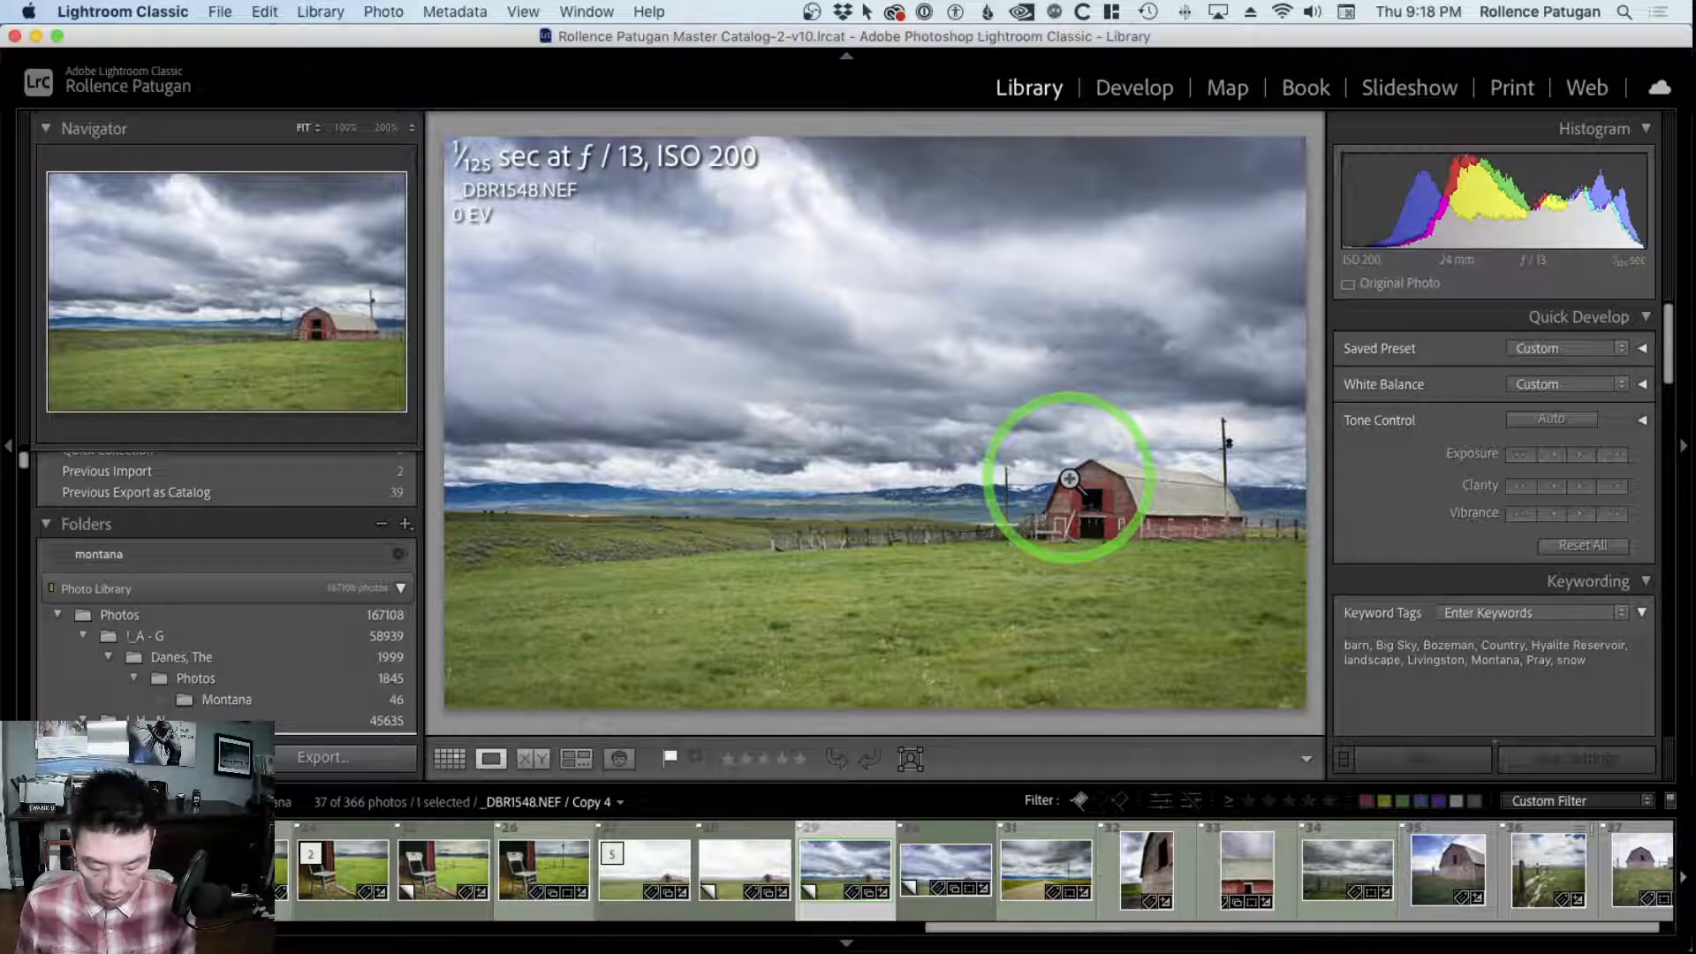
key(g)
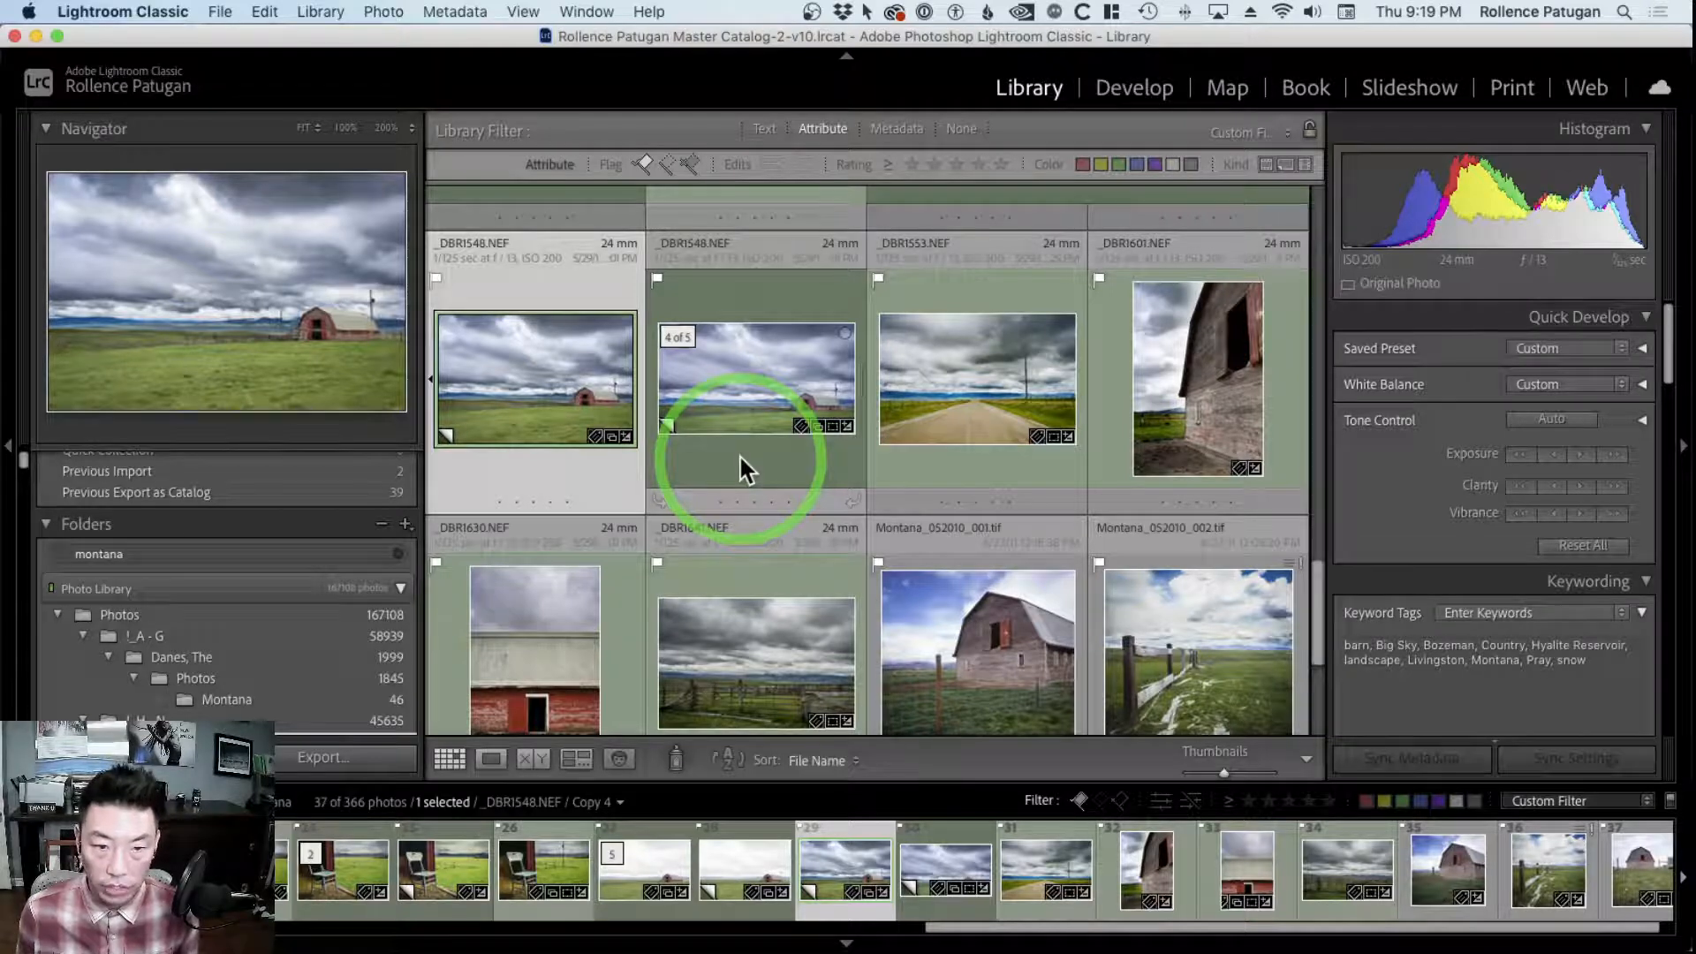
Convert the _DBR1548.NEF barn landscape to the Black & White treatment in Develop and return to the Library grid
click(584, 385)
key(d)
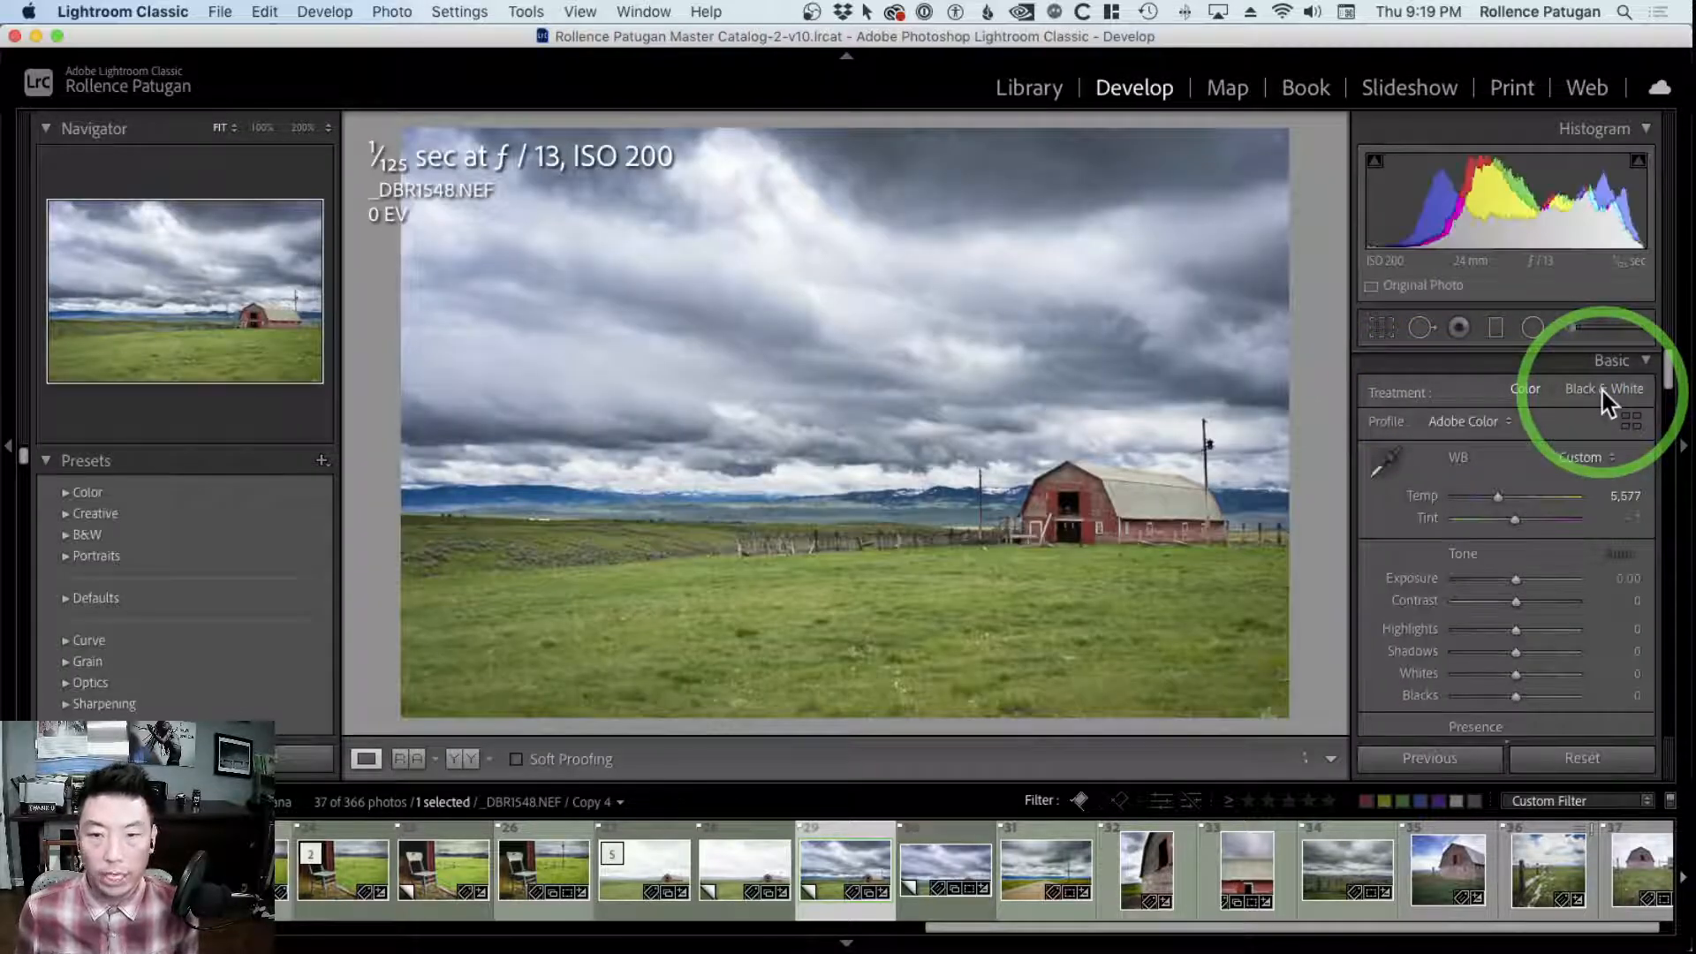
click(1602, 391)
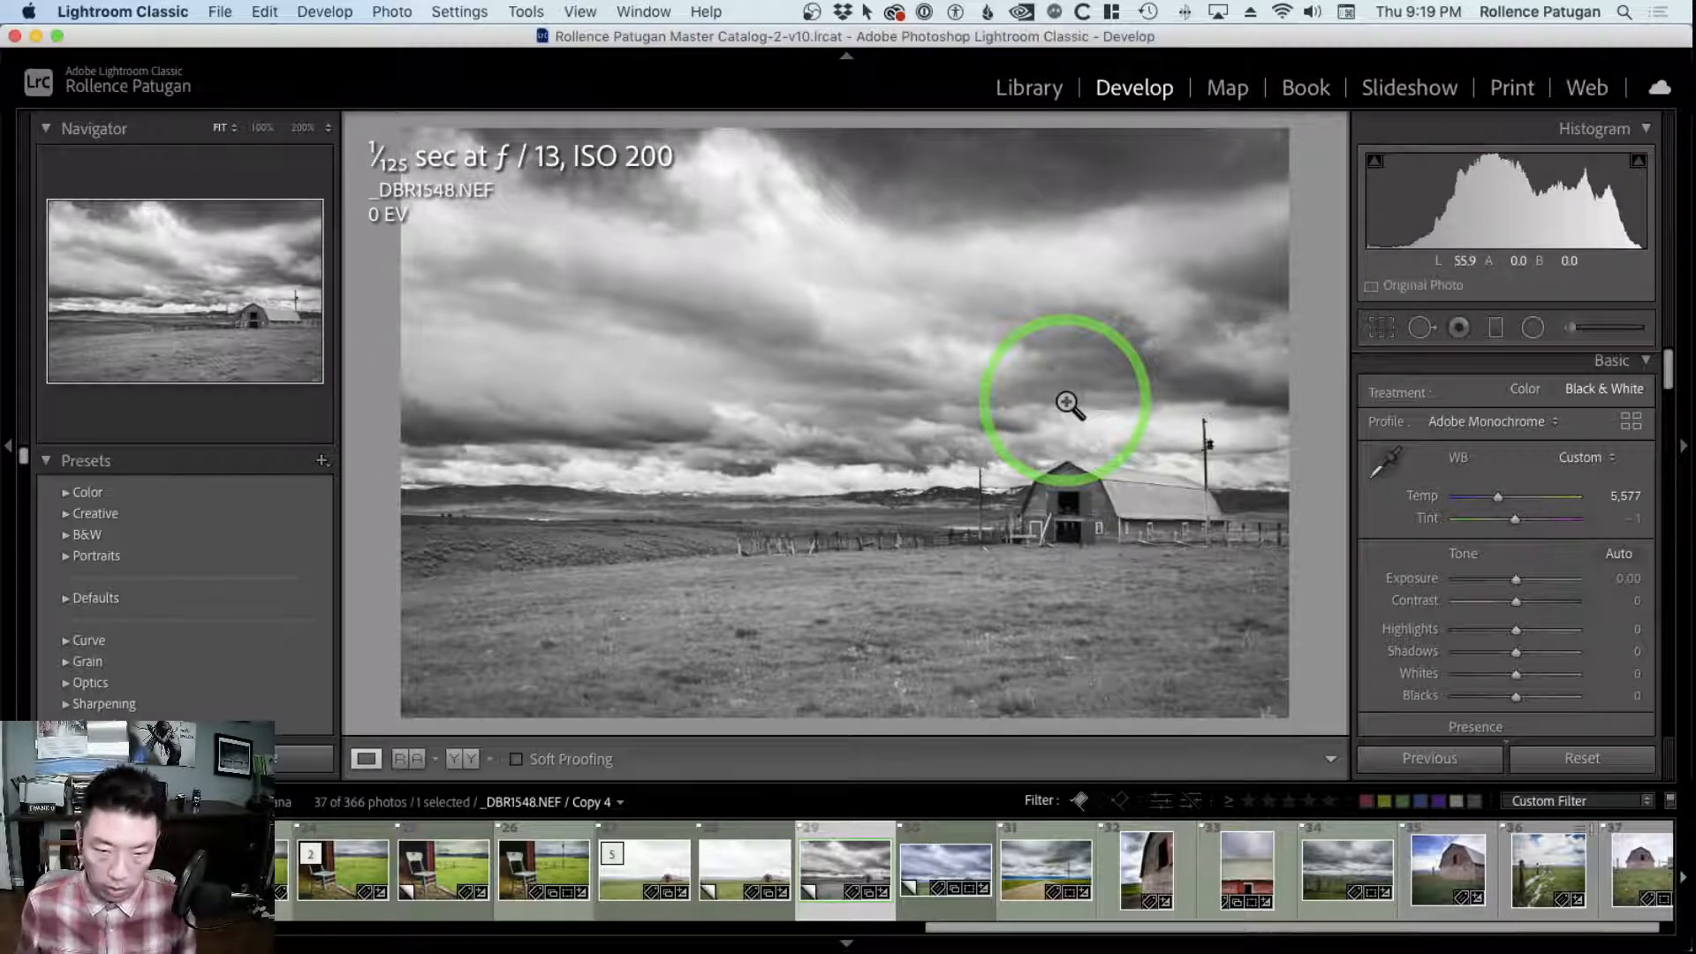
key(g)
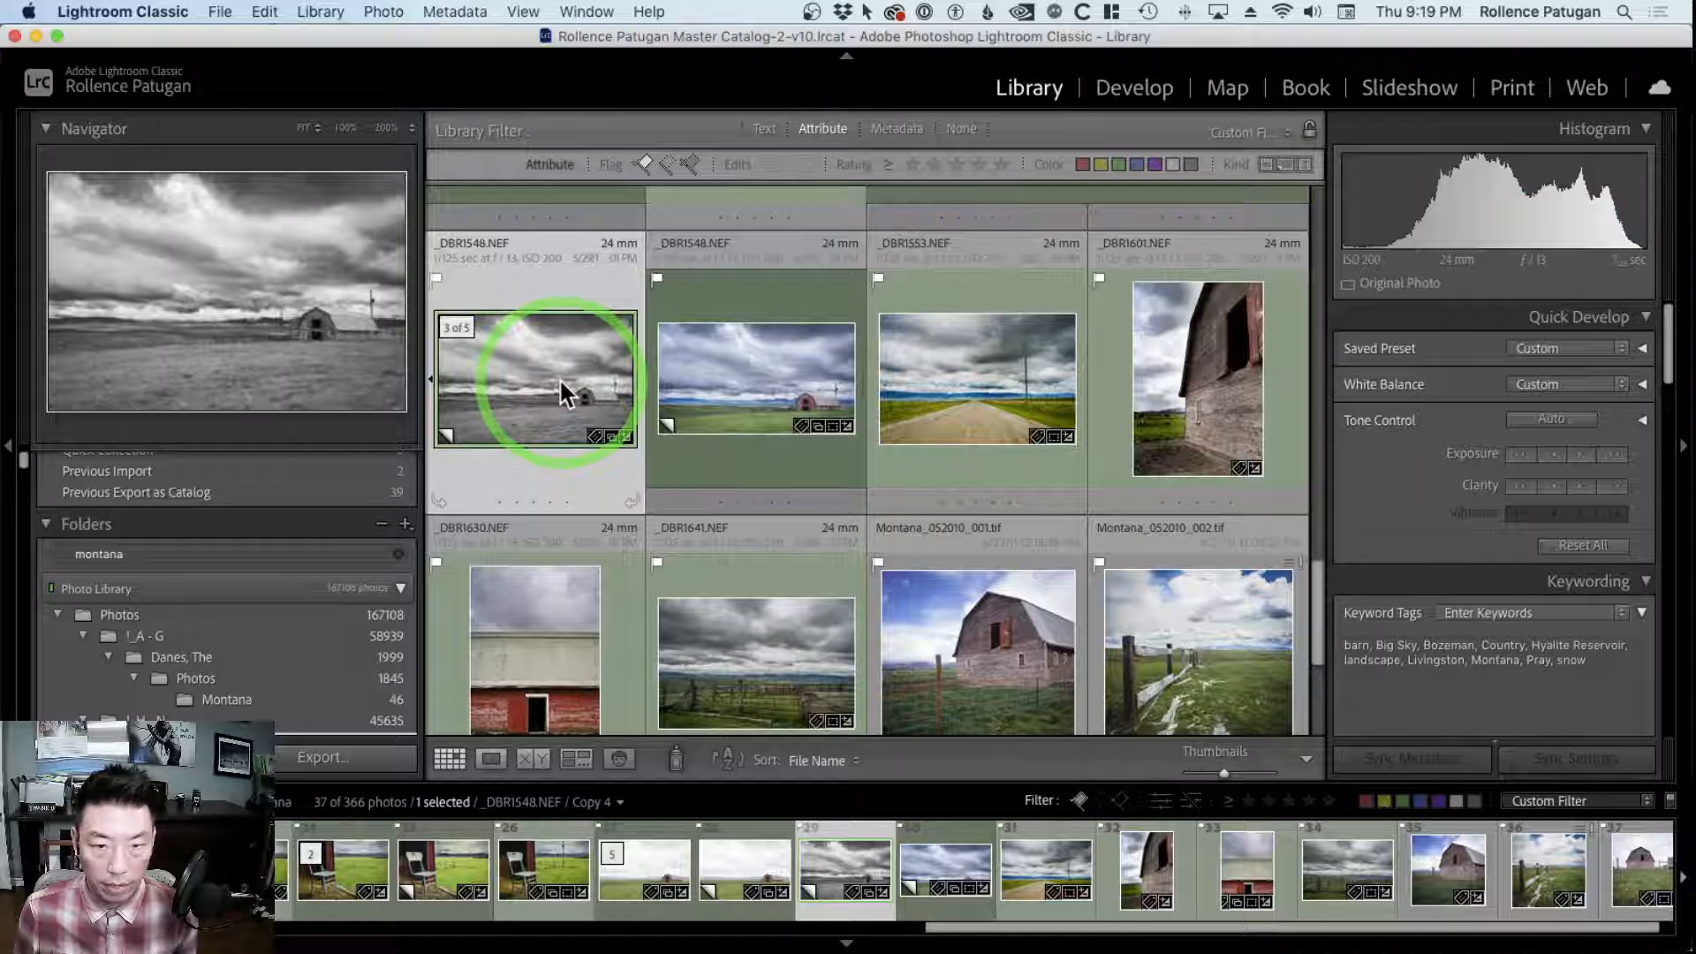
Add _DBR1553.NEF and _DBR1601.NEF to the selected barn photo and set up their export with the Export to DNG preset
super+click(984, 373)
super+click(1163, 369)
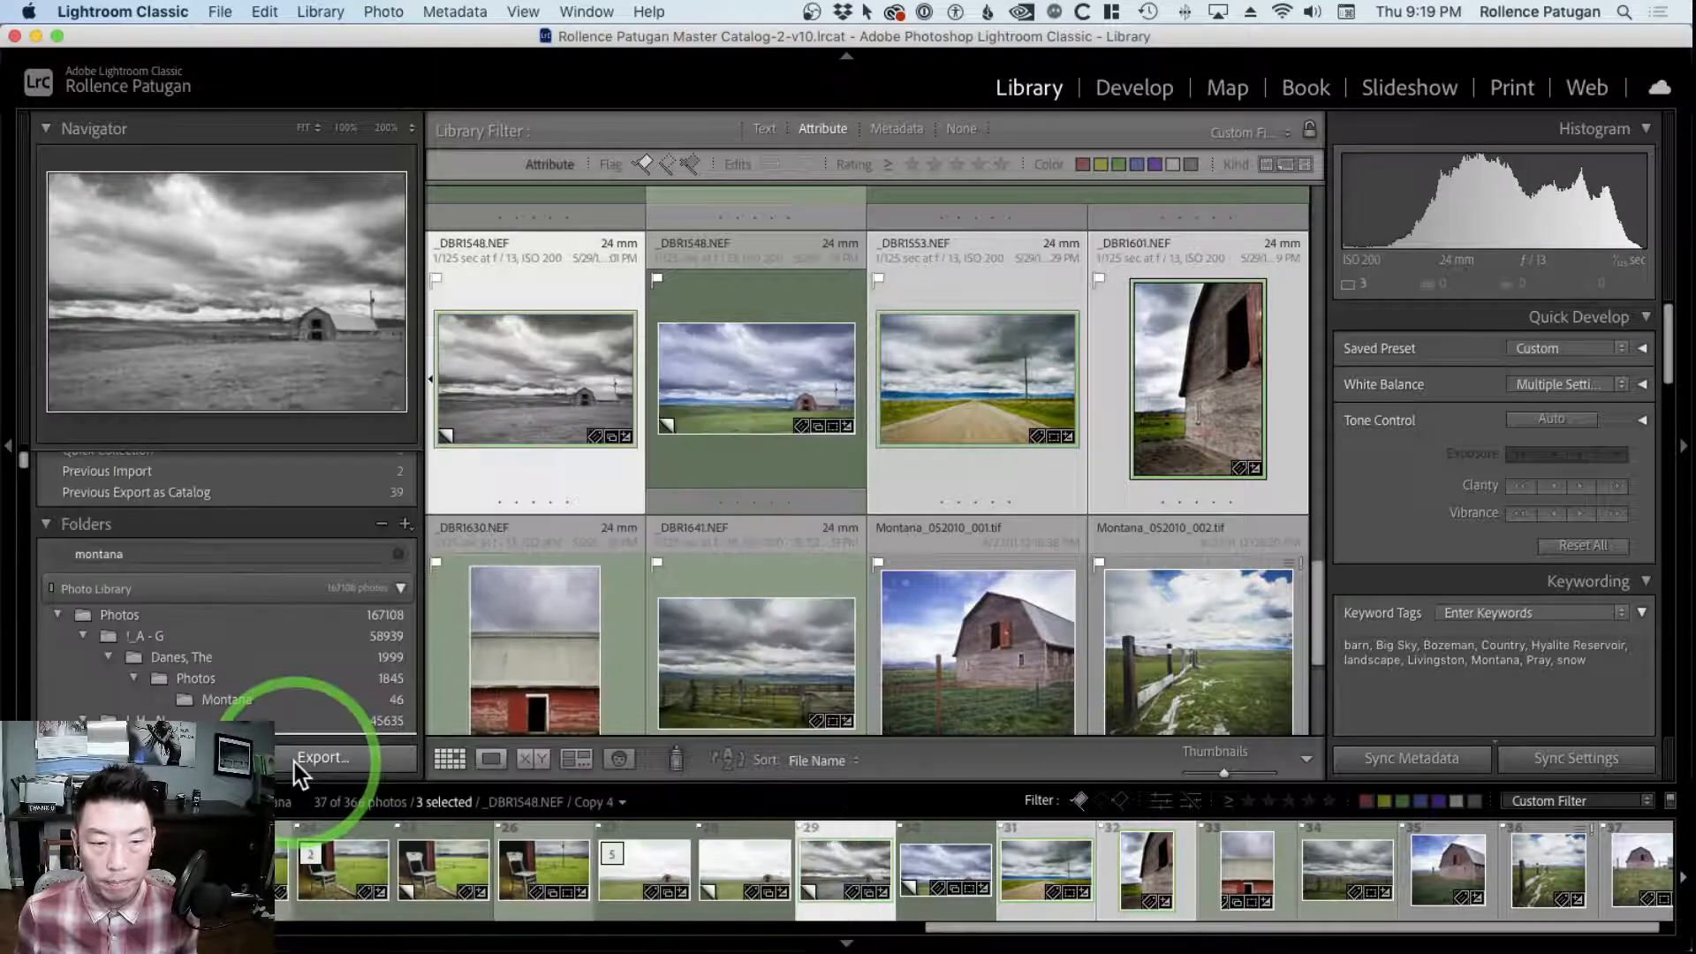
click(294, 761)
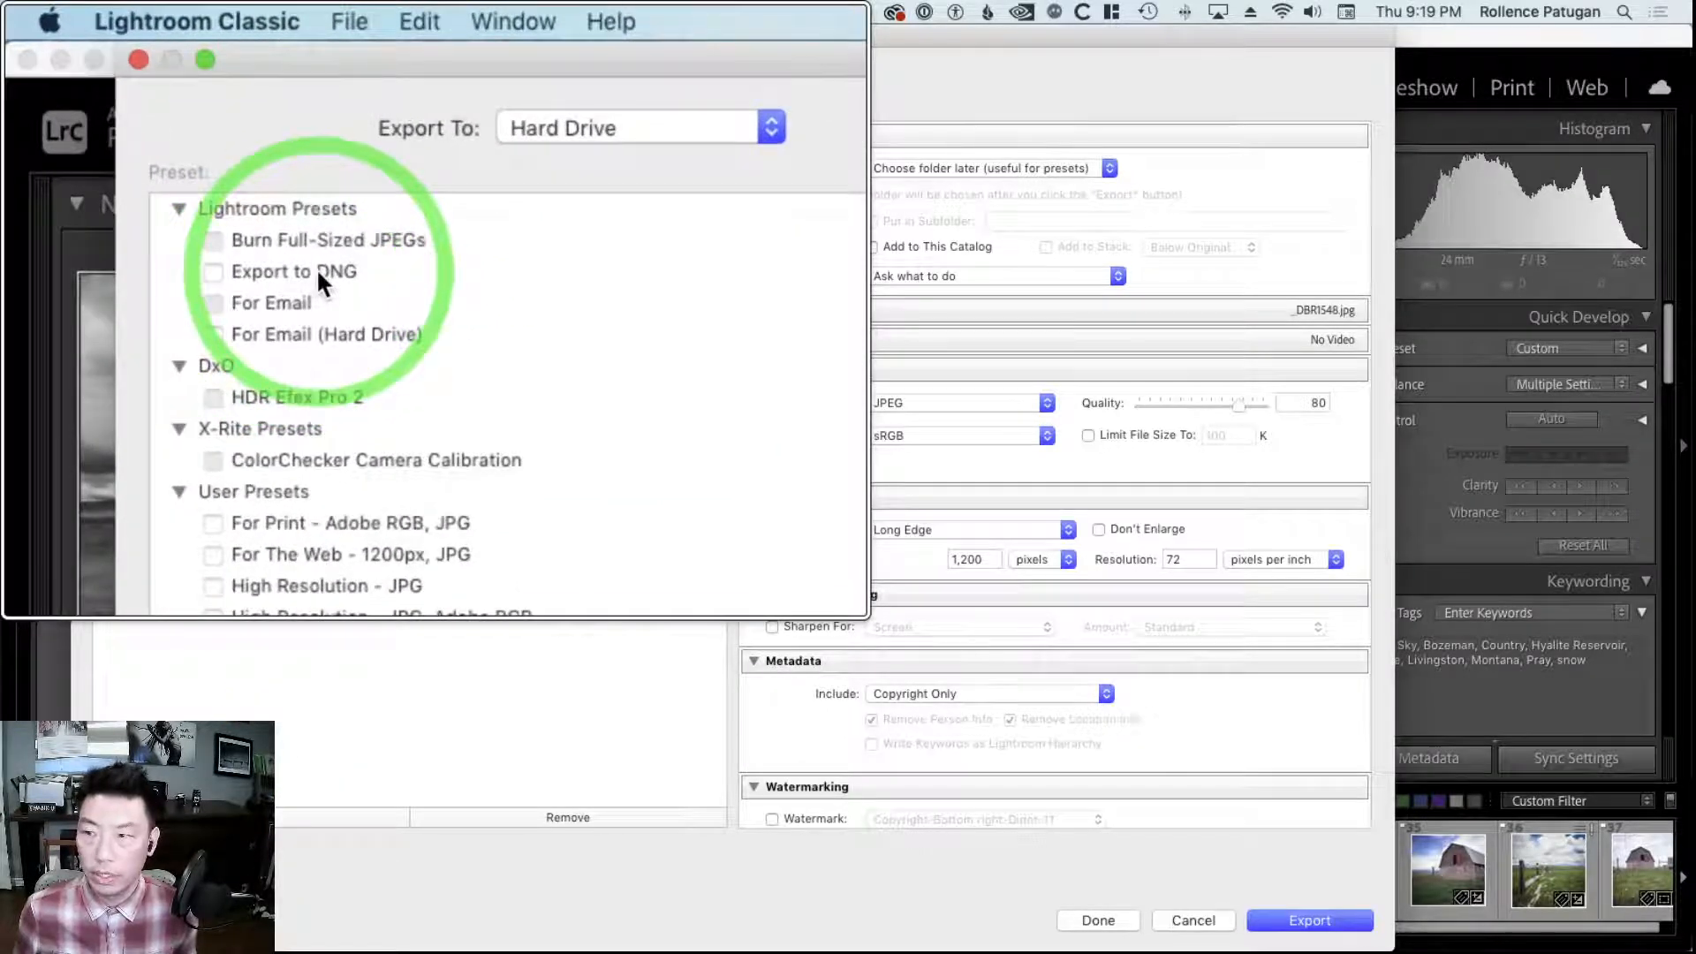
click(199, 171)
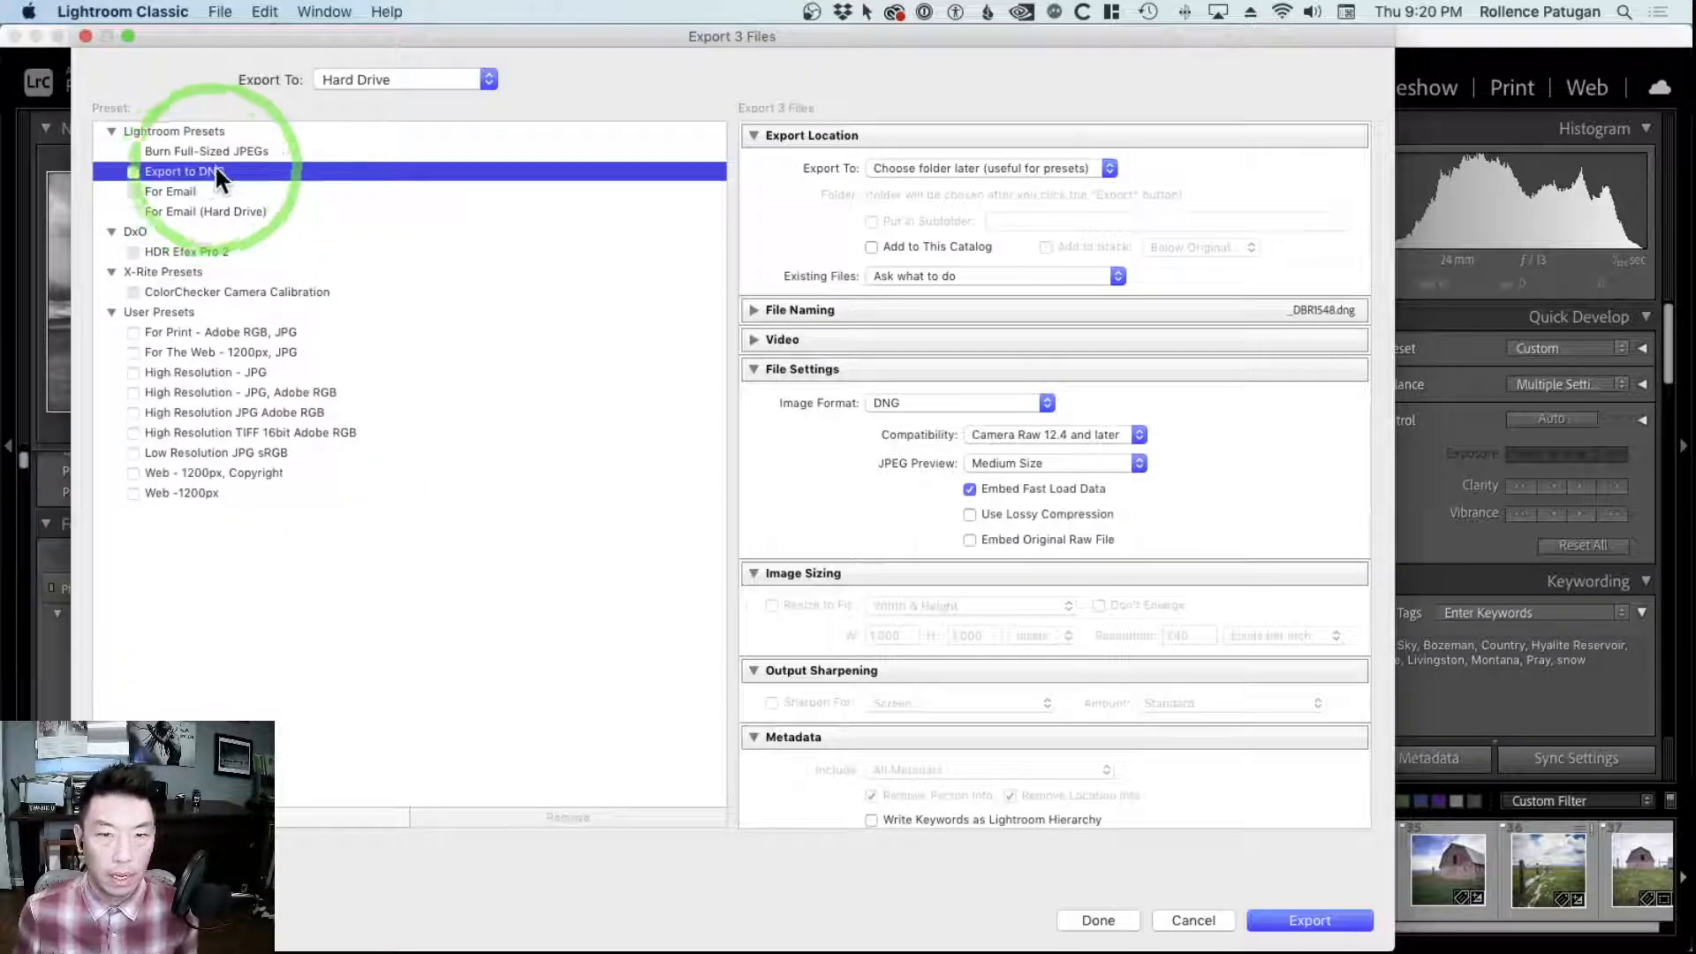
Set the export location to the Desktop, in a subfolder named DNG Exports
click(988, 169)
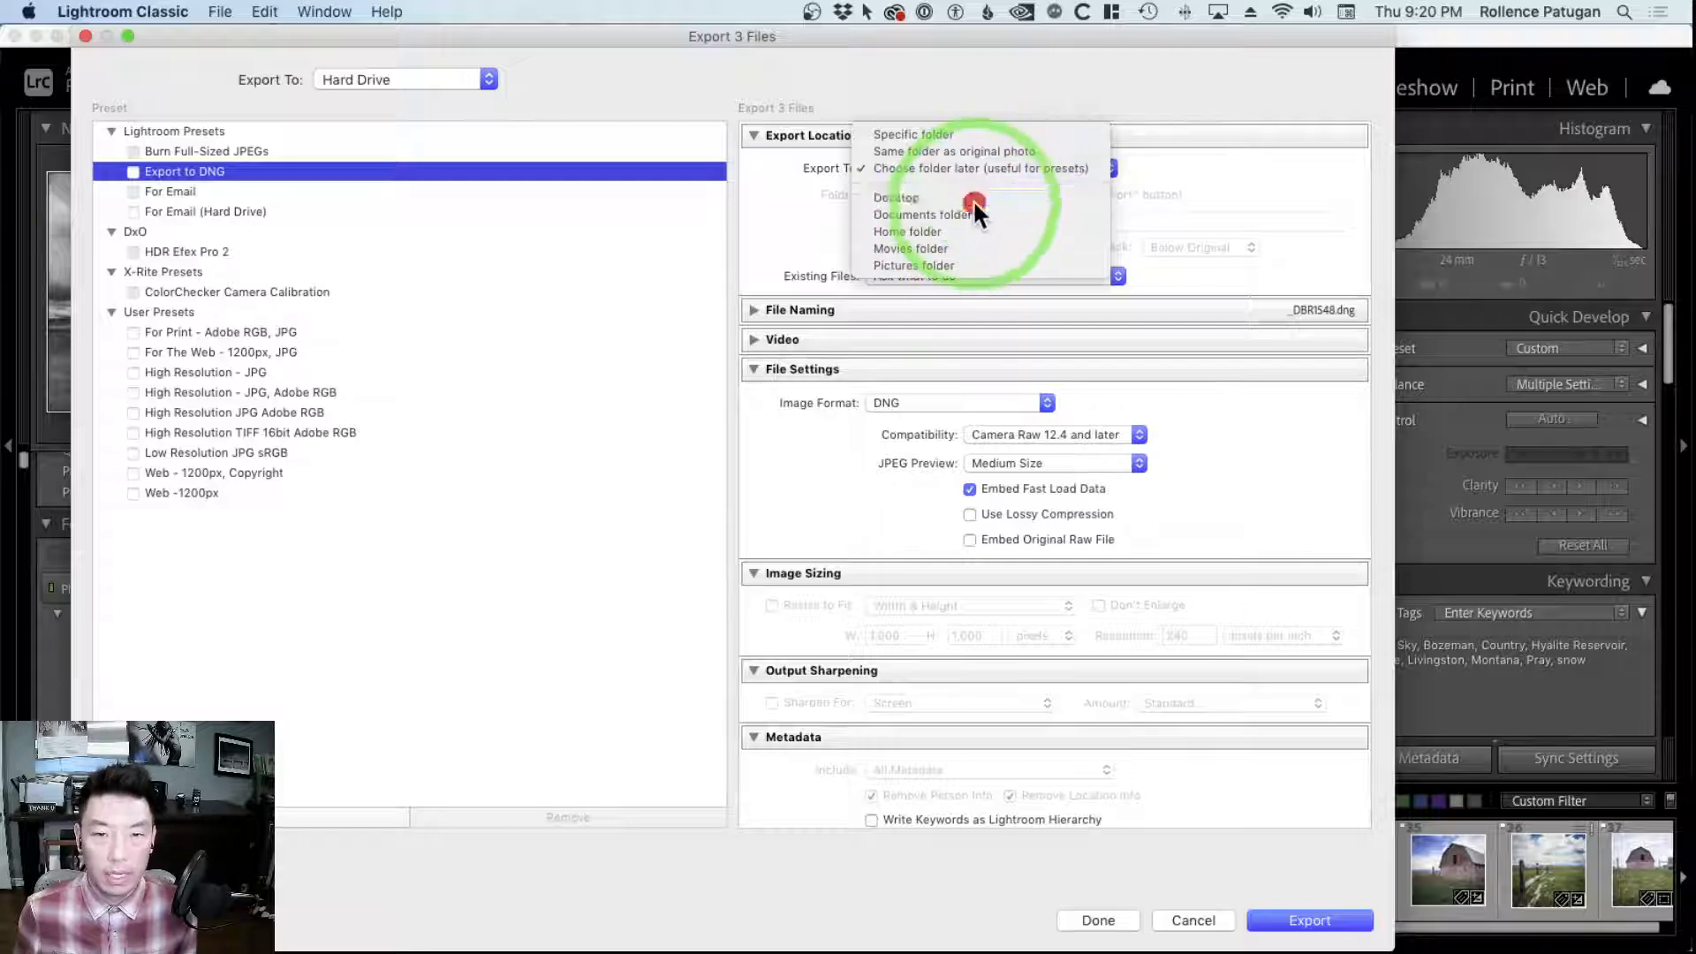
click(973, 199)
click(873, 219)
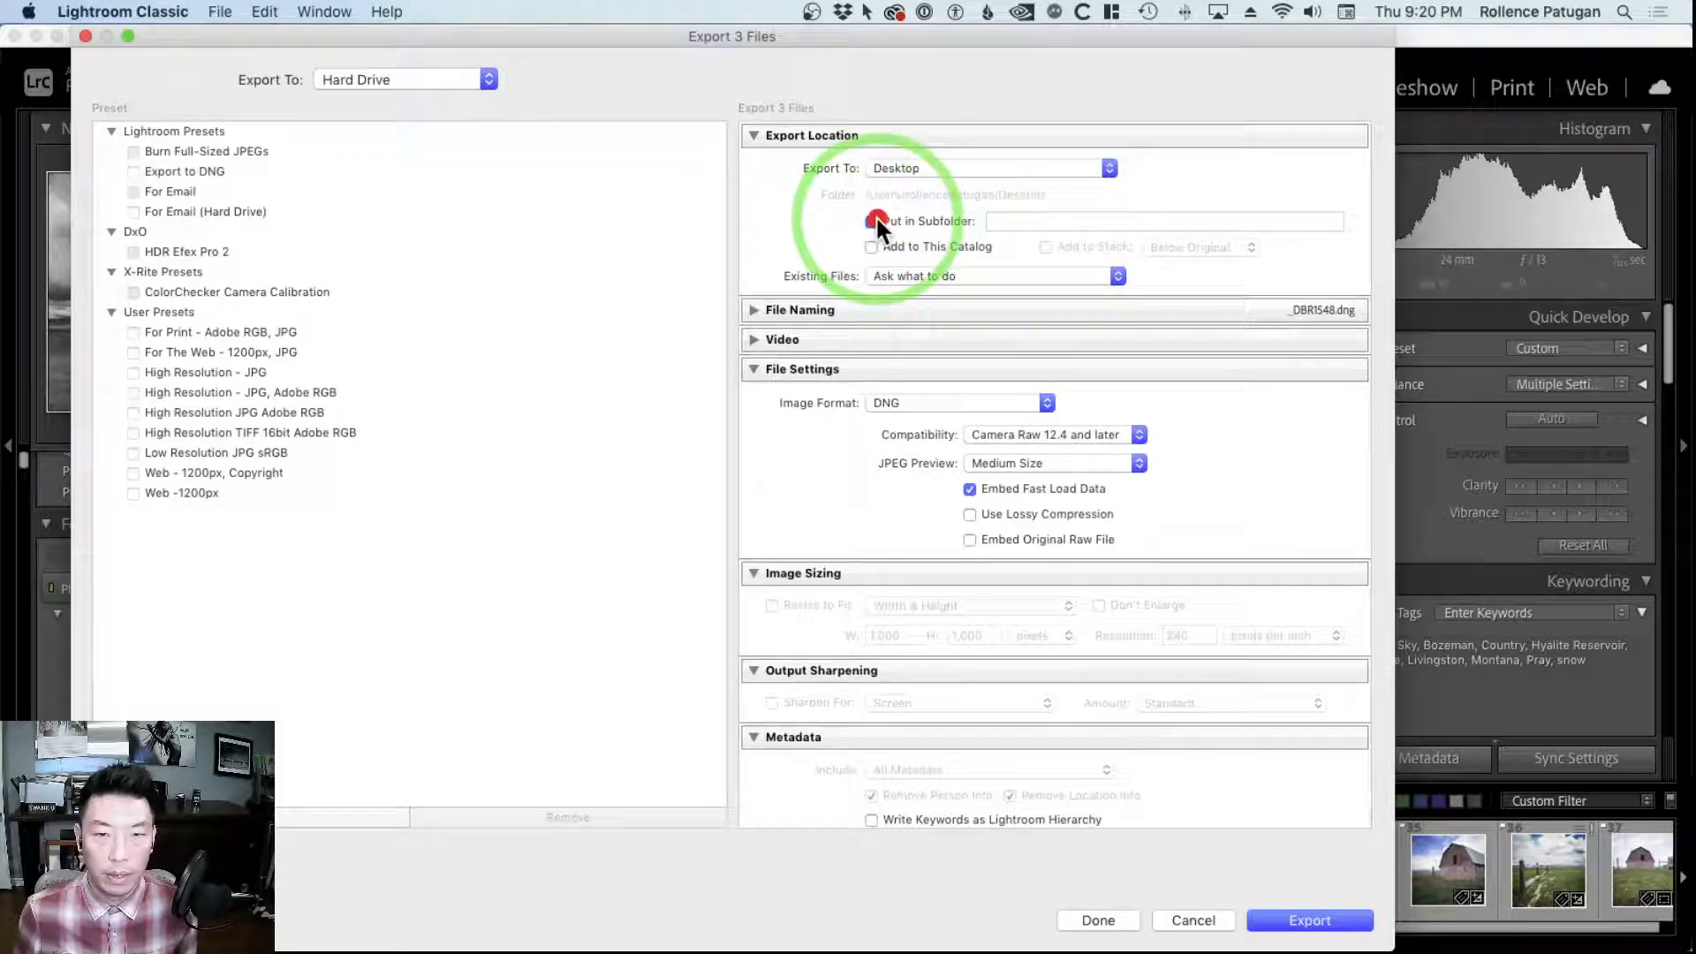
click(1056, 226)
text(DNG )
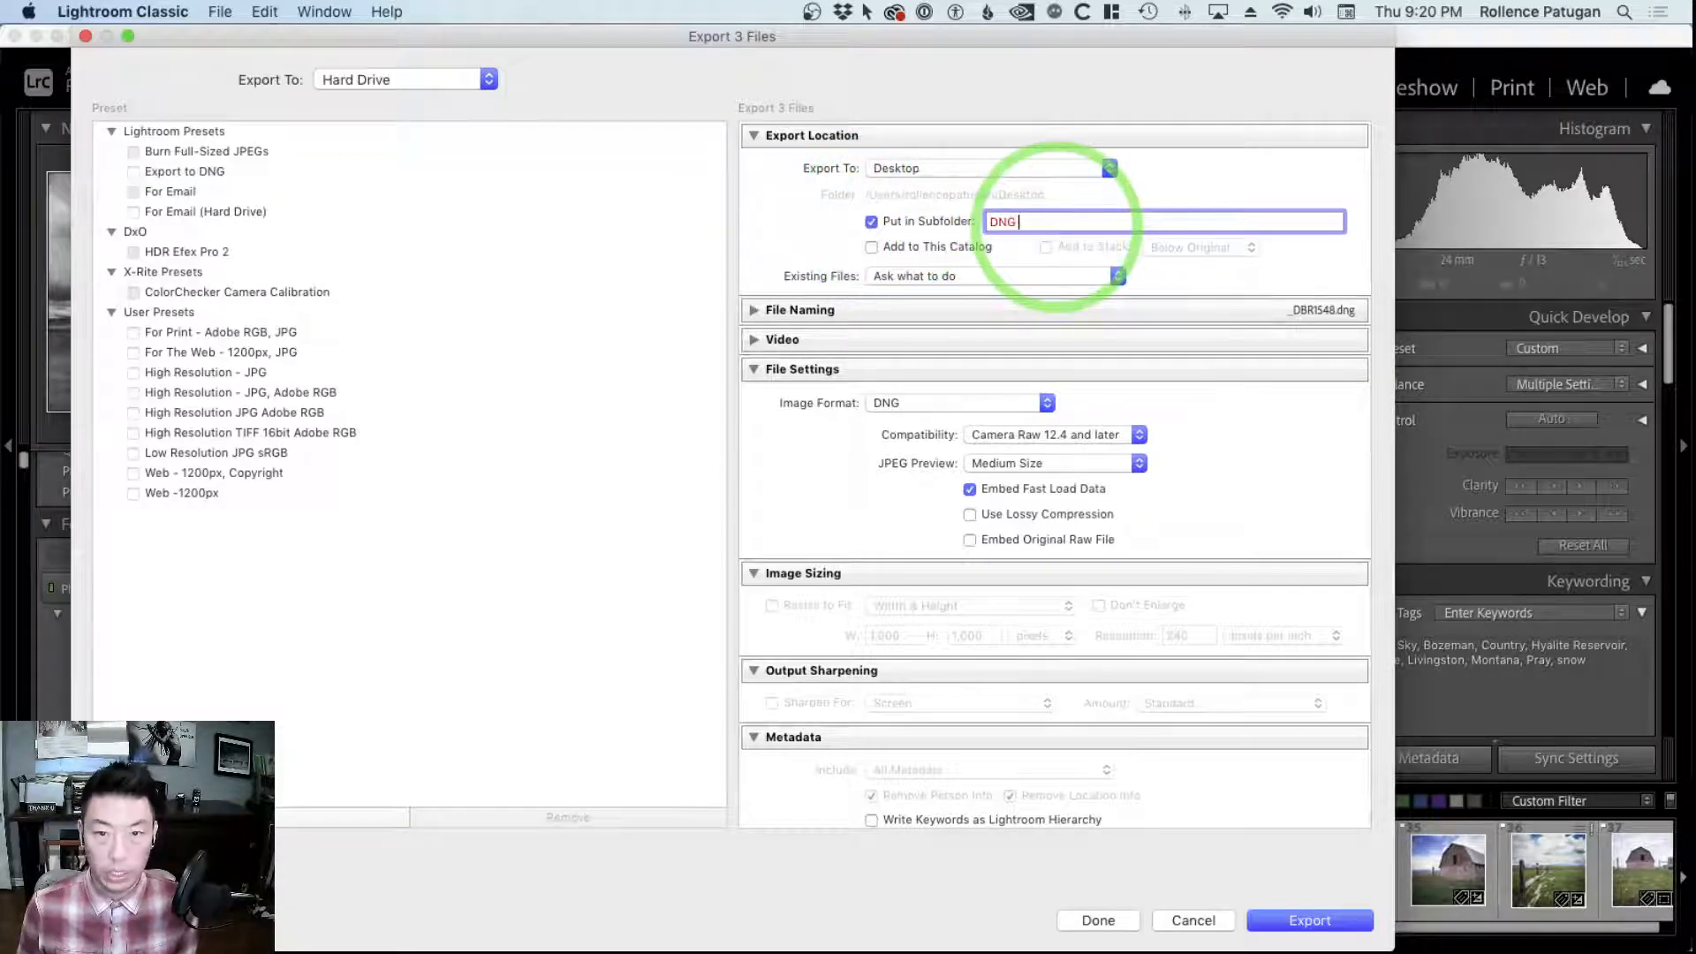
text(Exports)
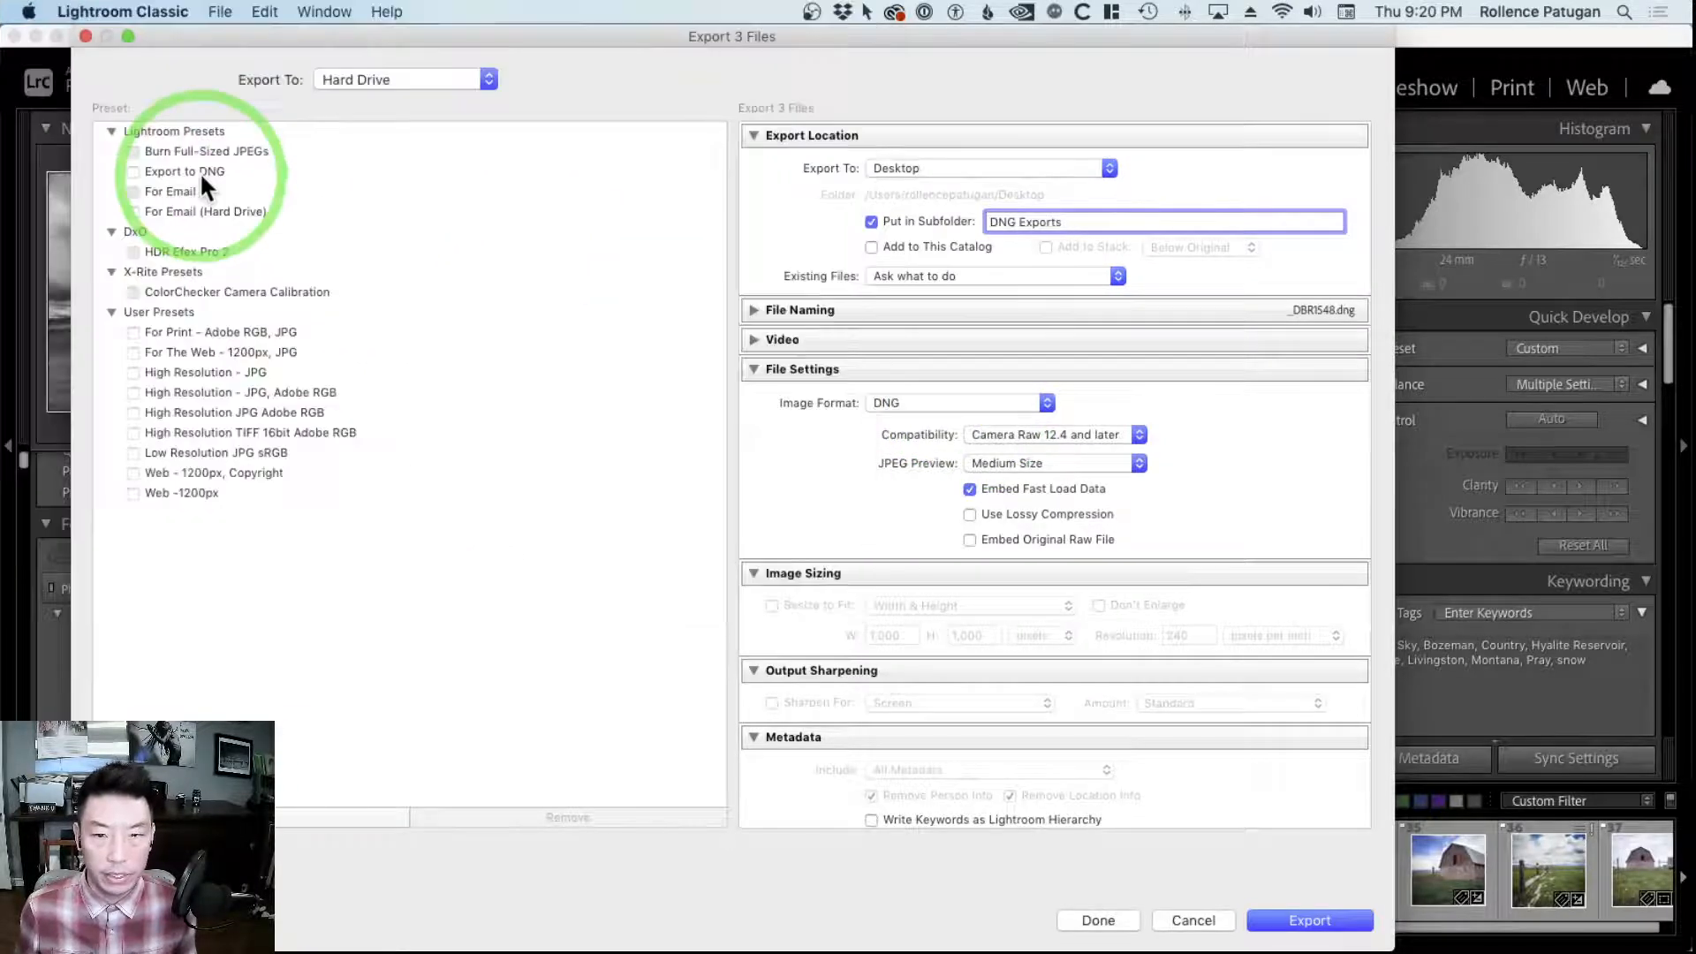
Keep DNG as the image format and export the three selected photos
click(1046, 403)
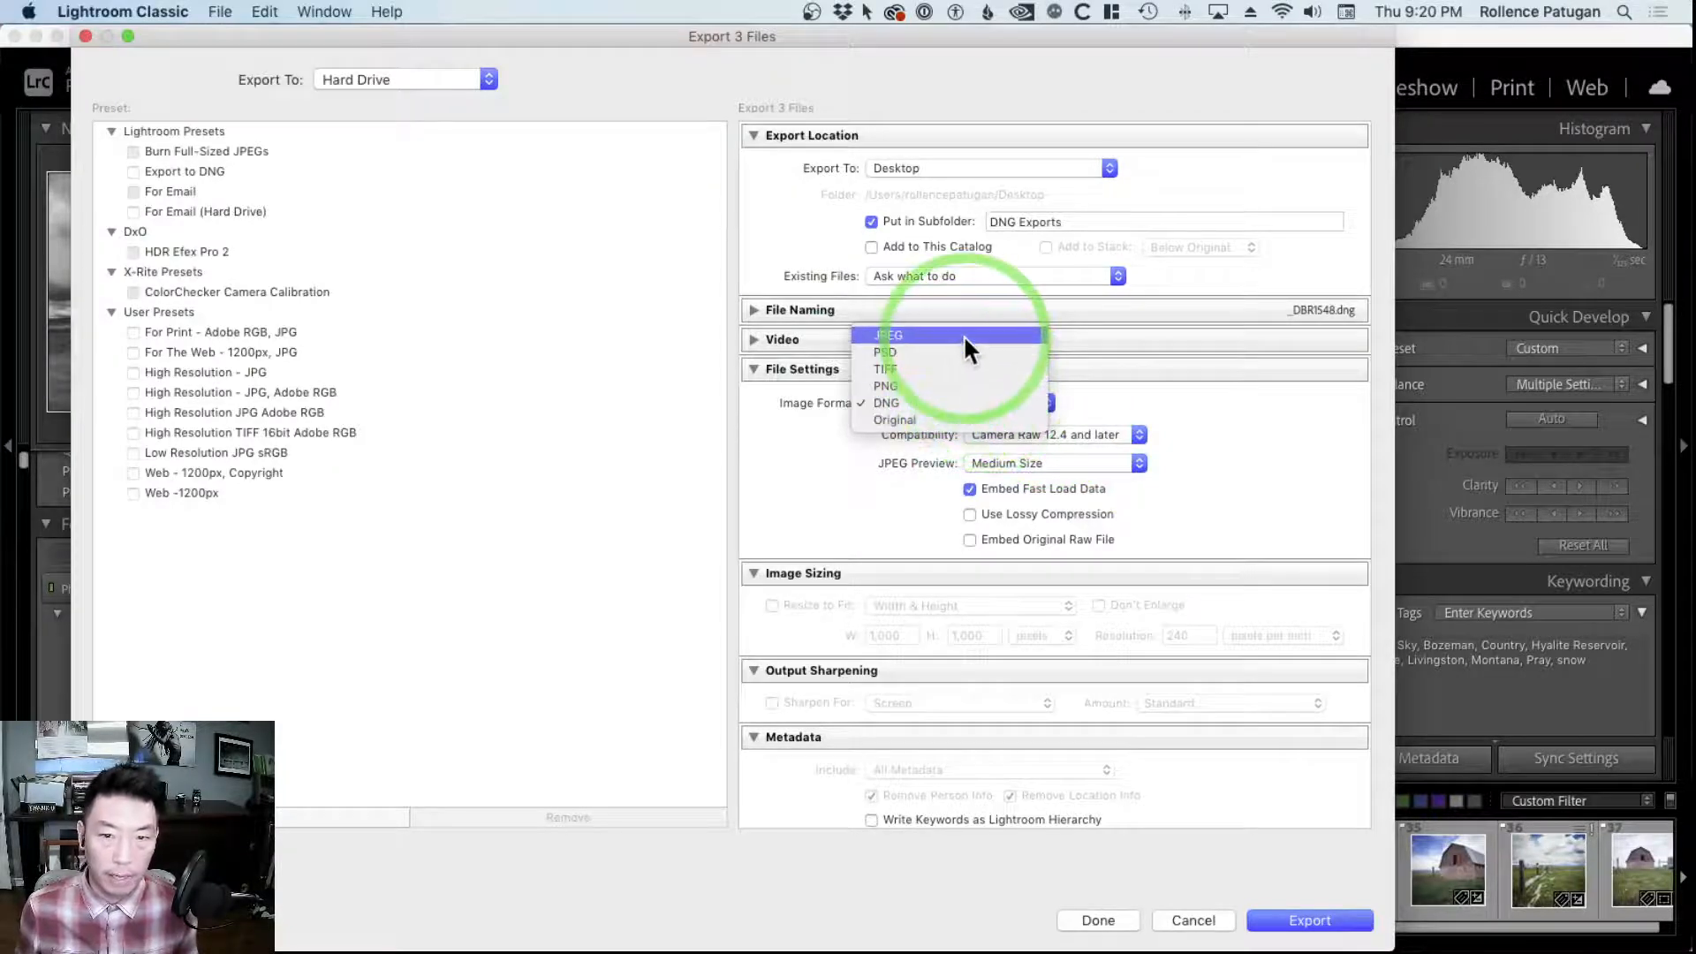
click(952, 402)
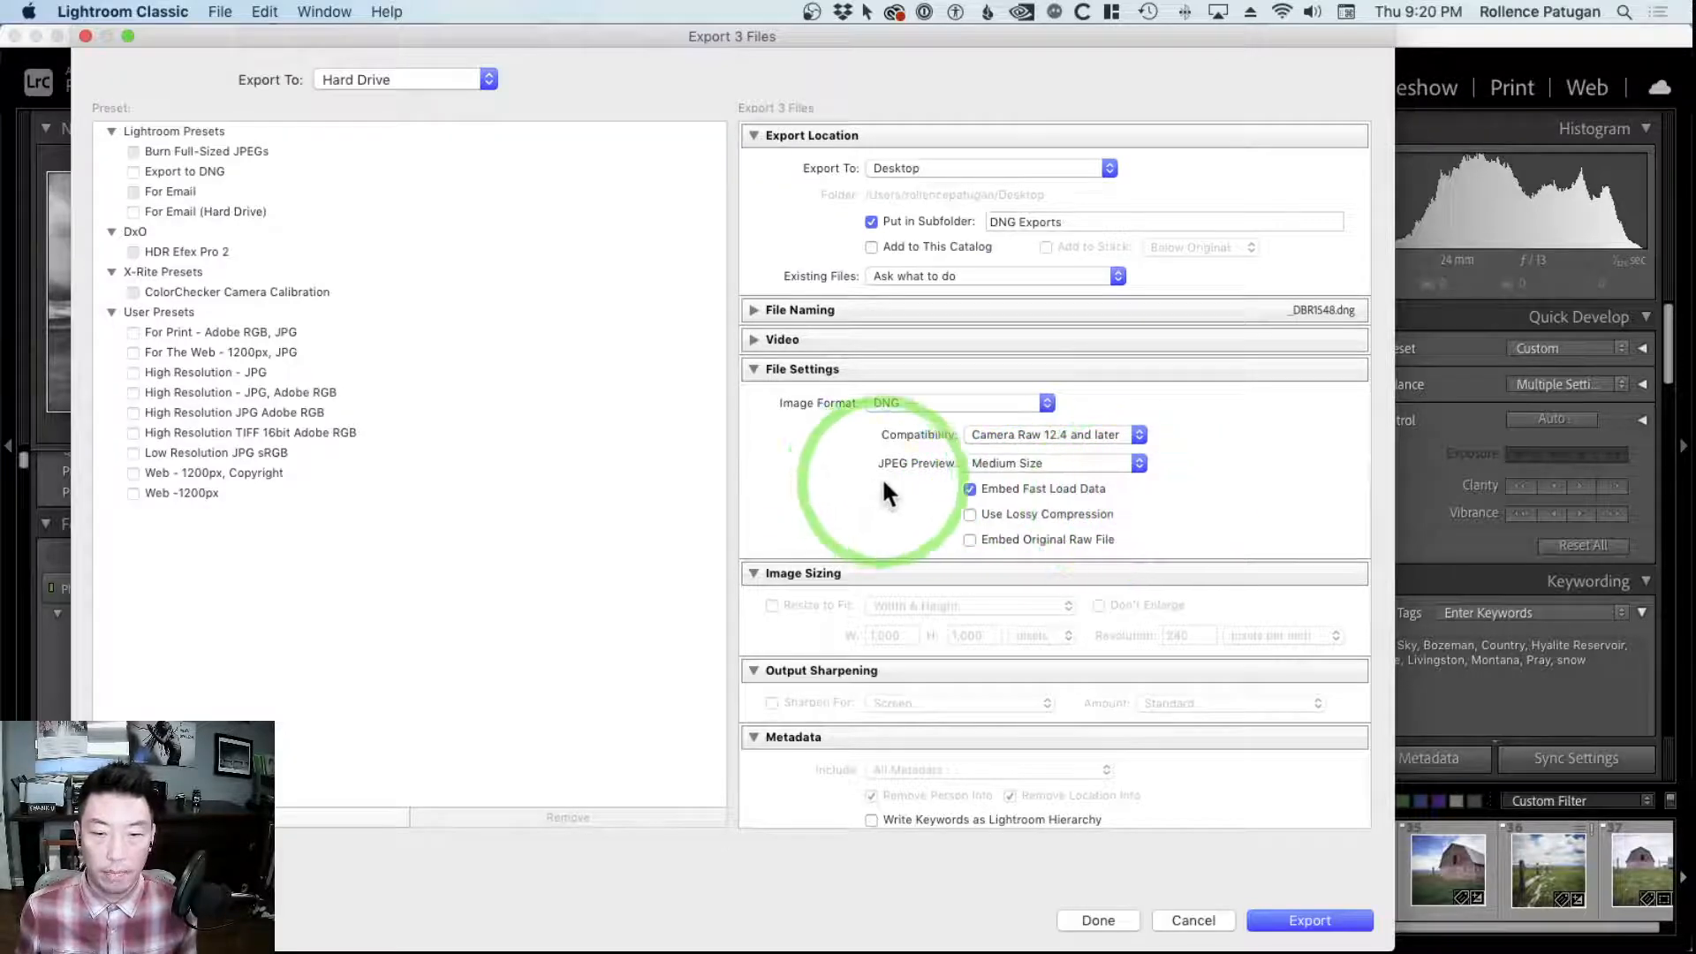
scroll(882, 490, down, 5)
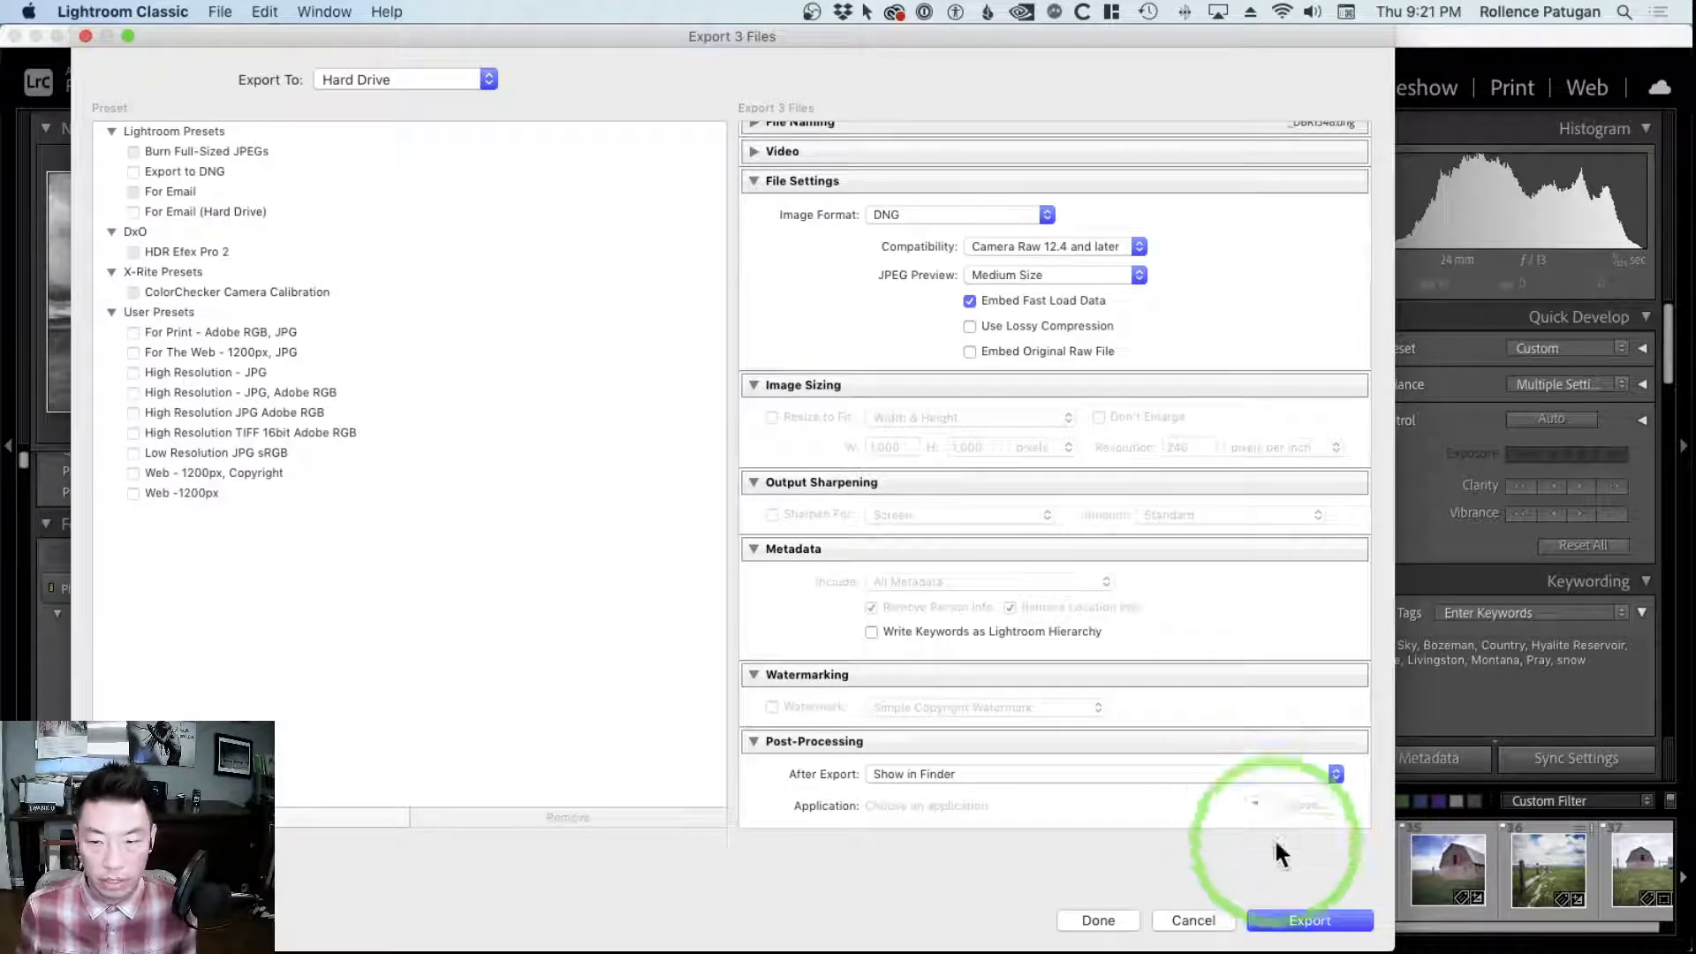
click(1275, 913)
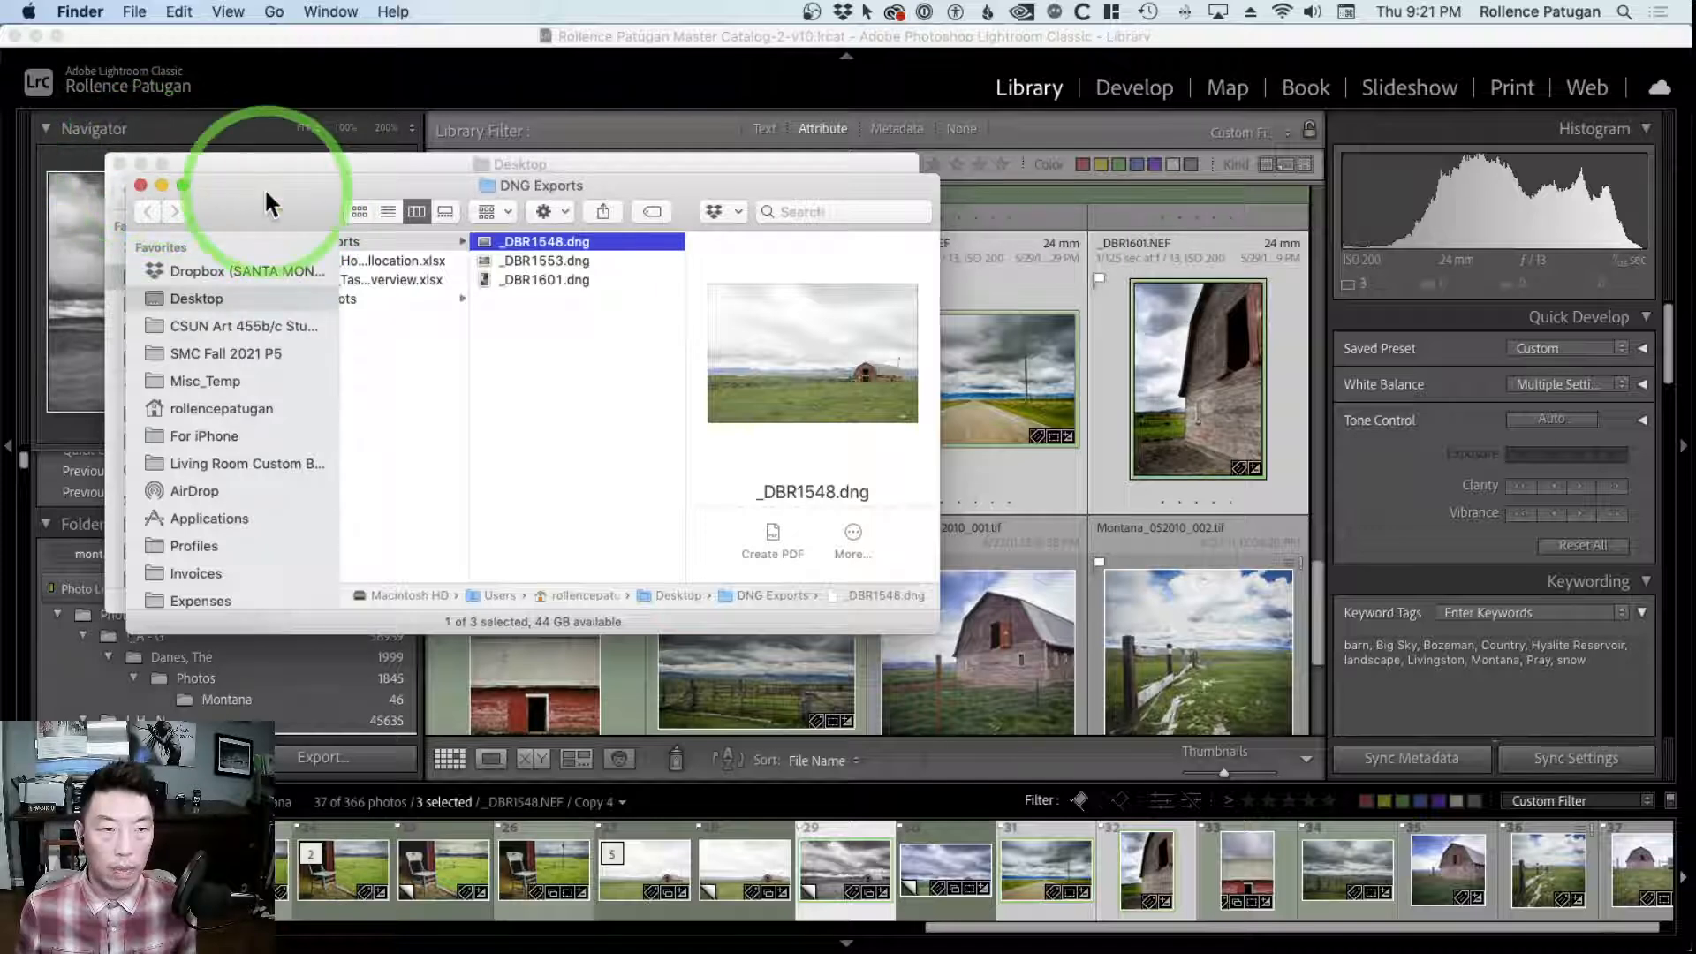
Inspect the exported files in the DNG Exports folder and move the Finder window clear of the photo thumbnails
drag(265, 196, 254, 180)
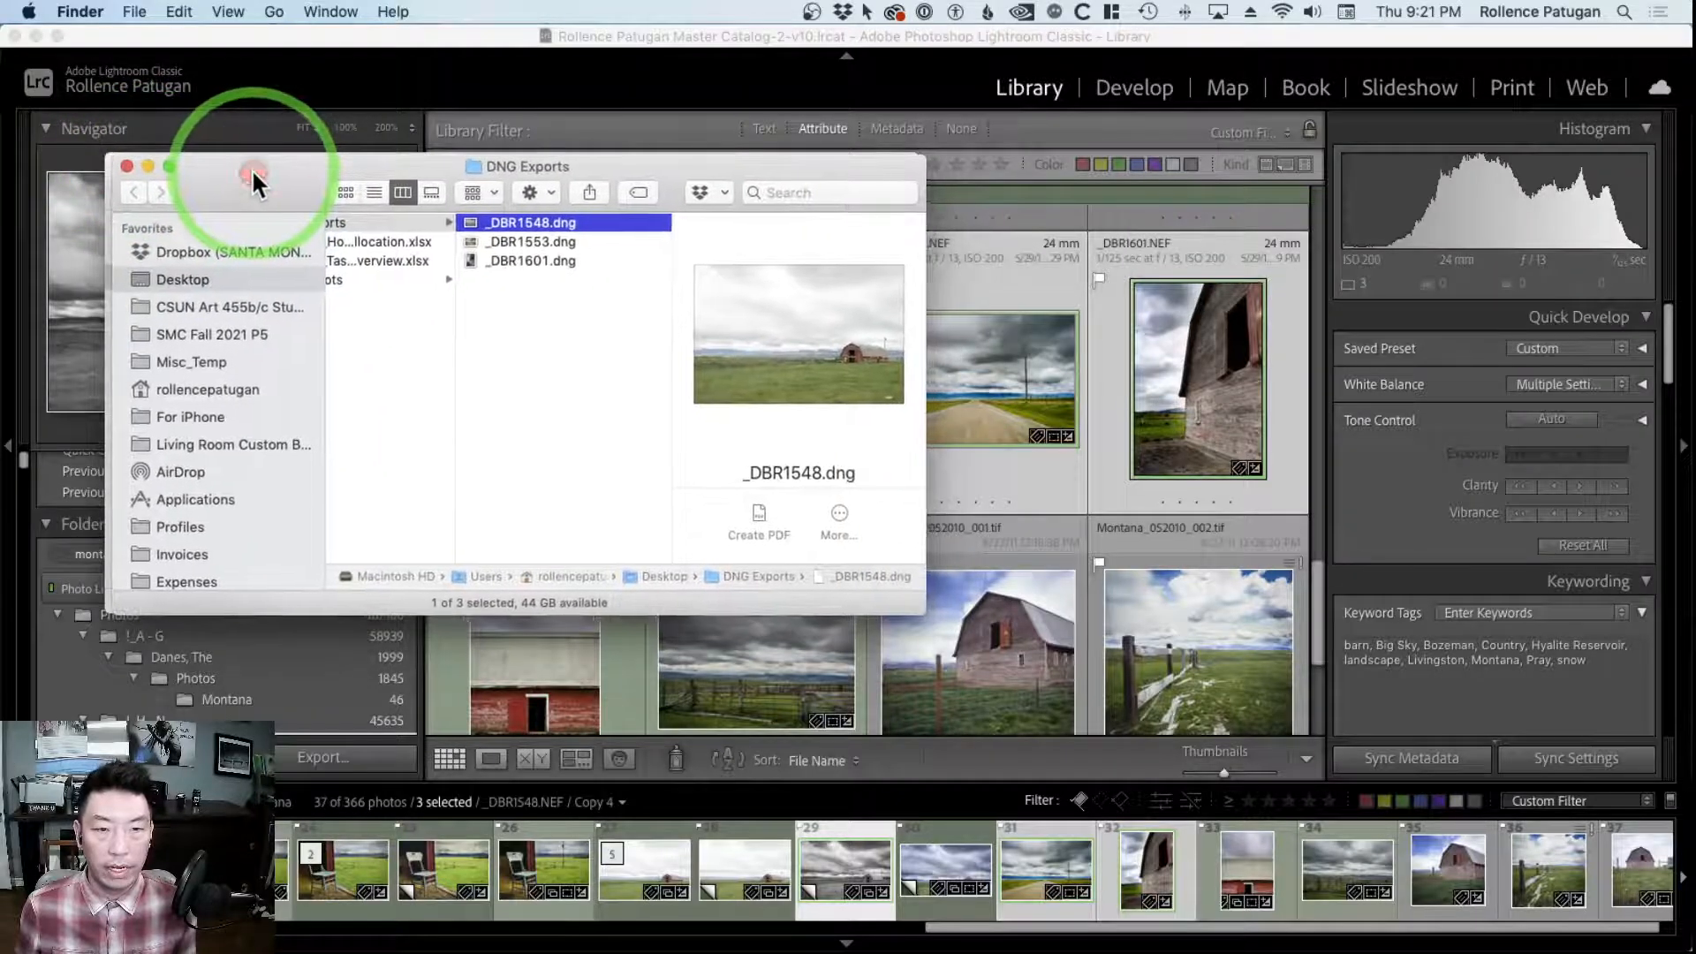
scroll(566, 439, left, 3)
scroll(539, 429, left, 2)
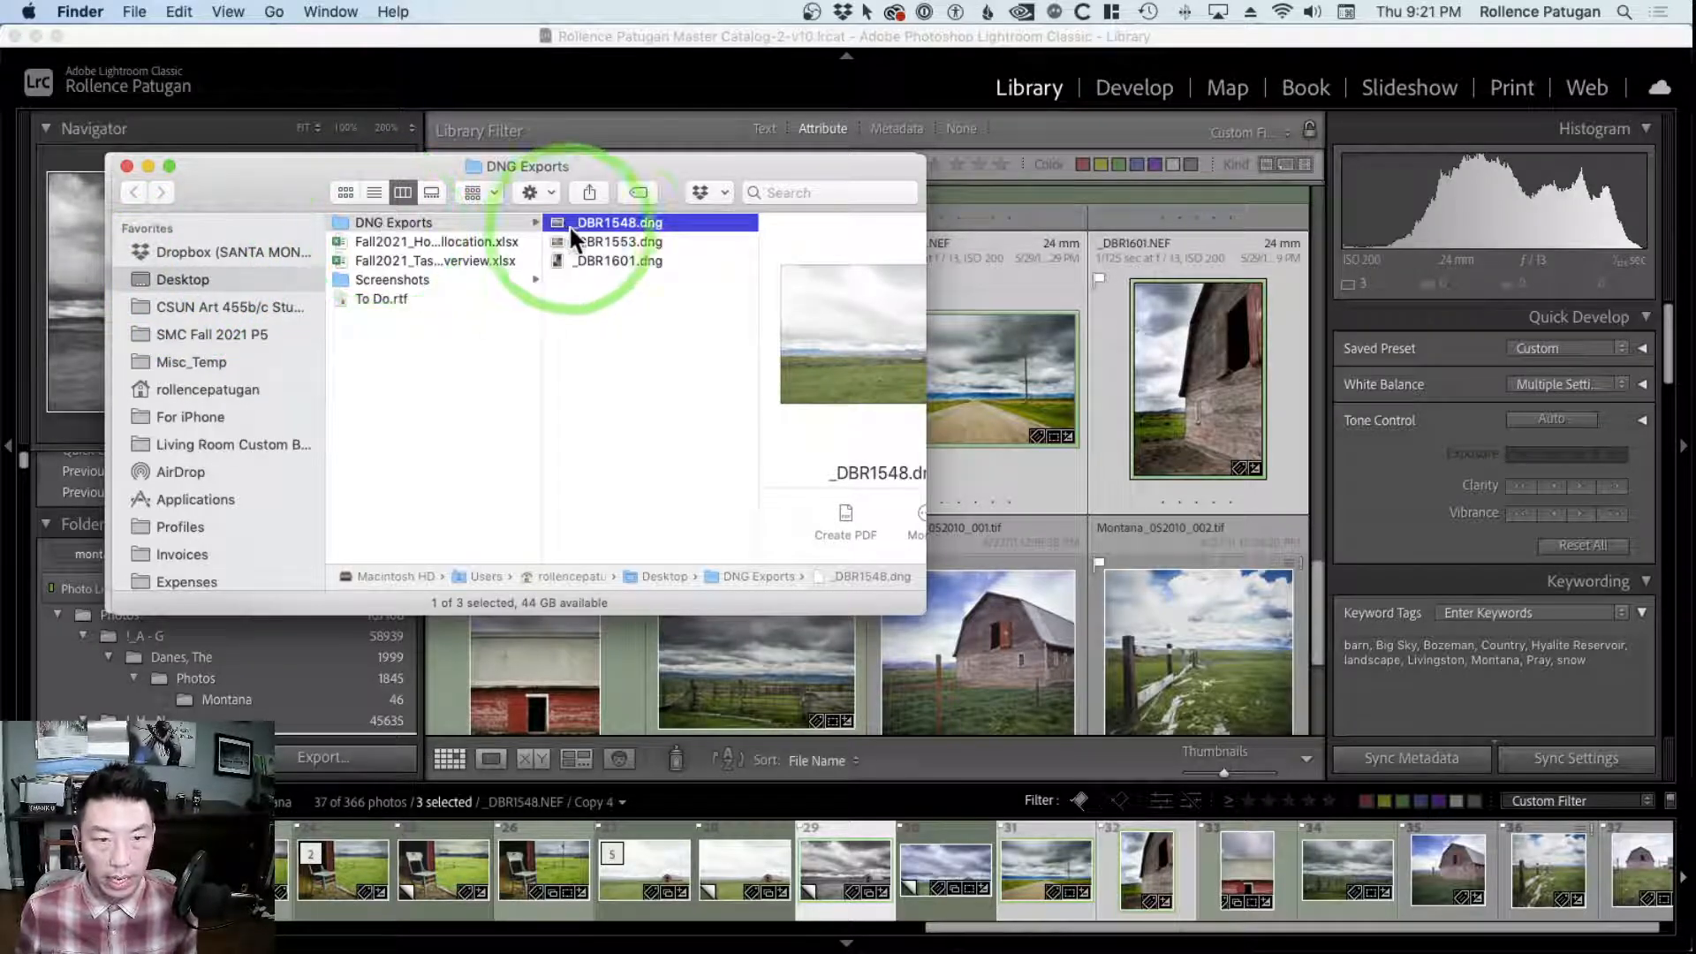
scroll(659, 284, right, 1)
scroll(661, 287, right, 2)
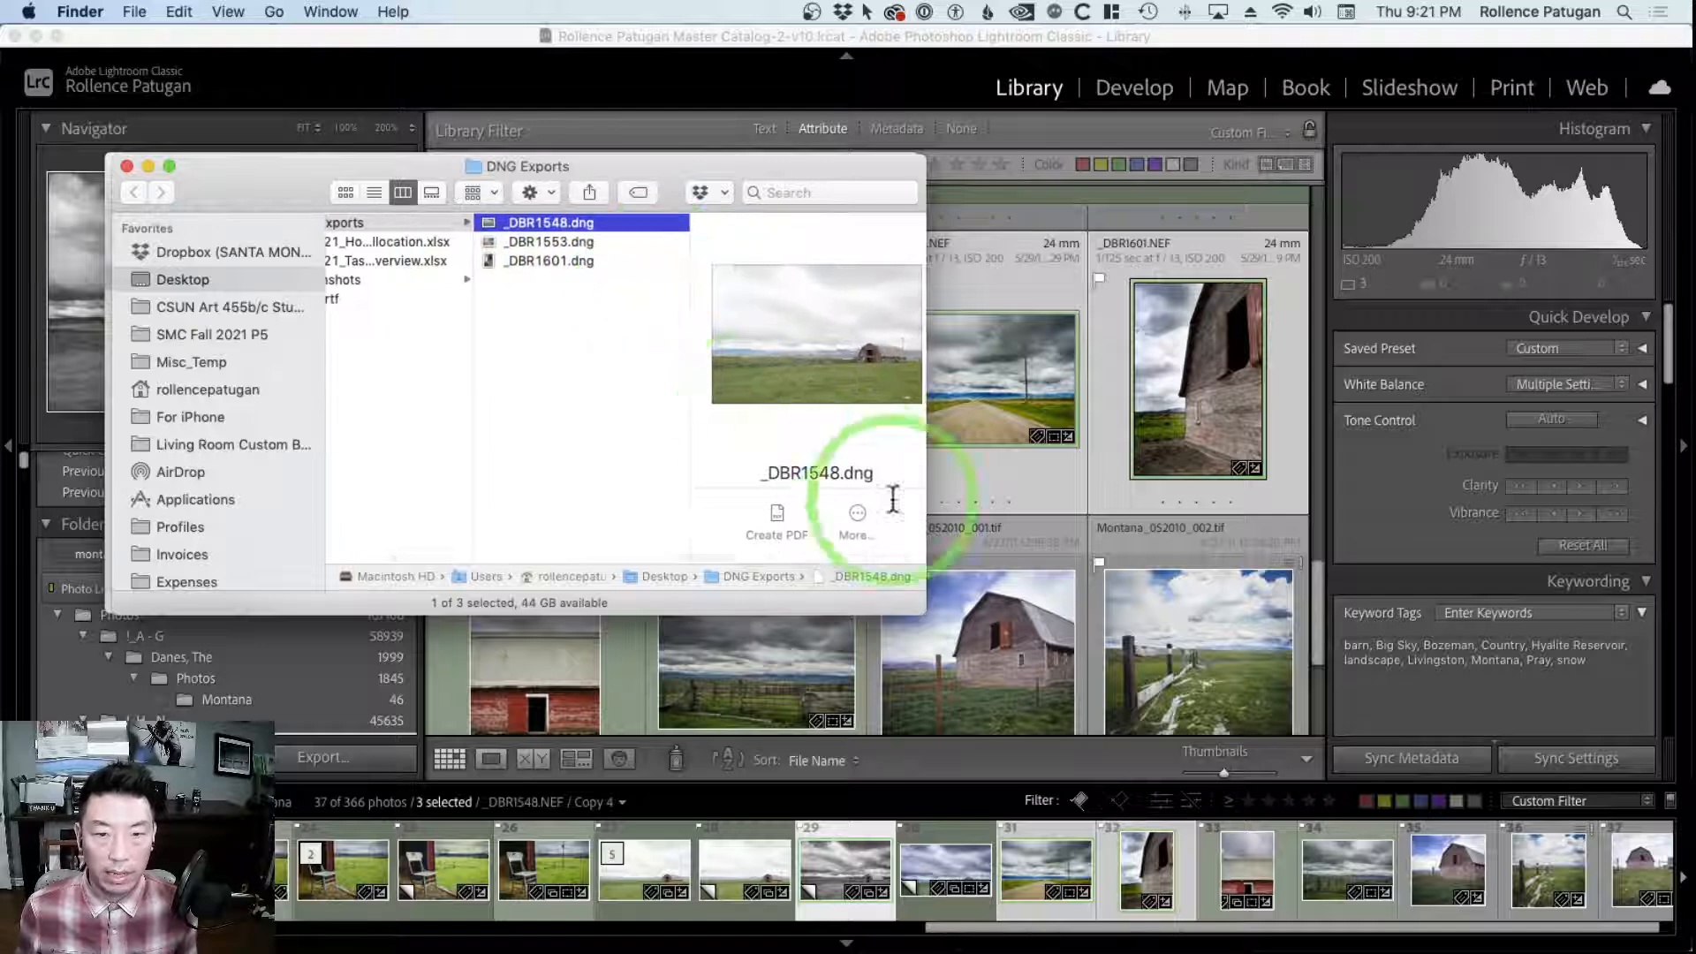
drag(669, 163, 650, 179)
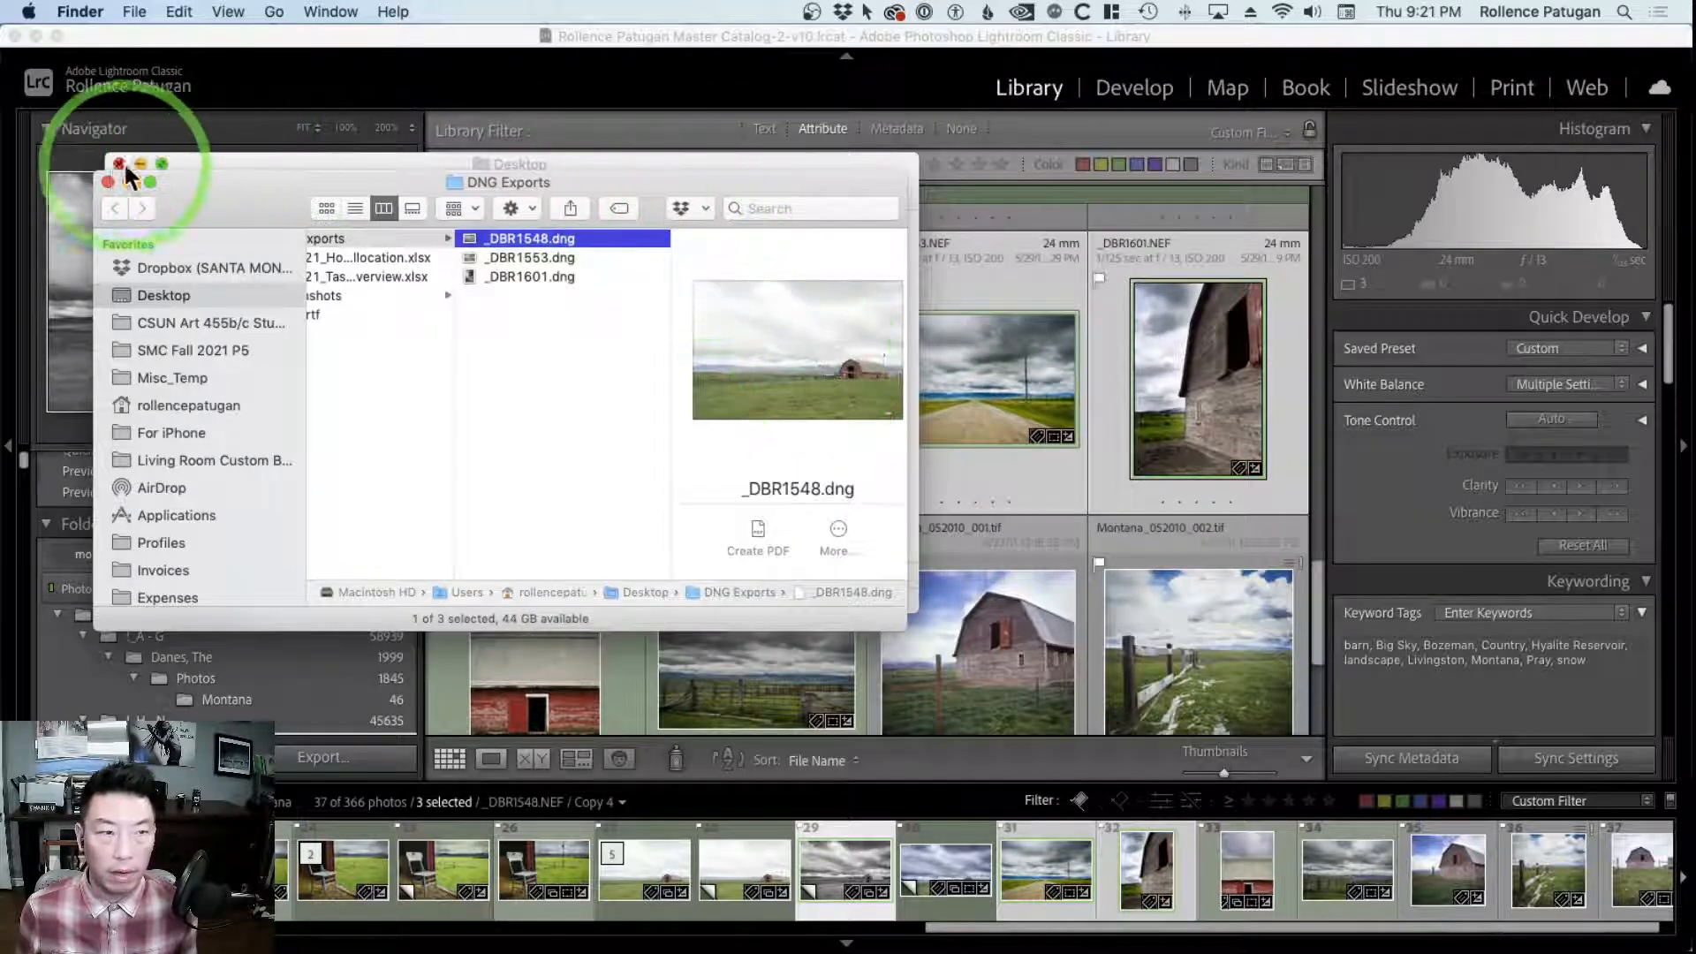
drag(200, 187, 327, 521)
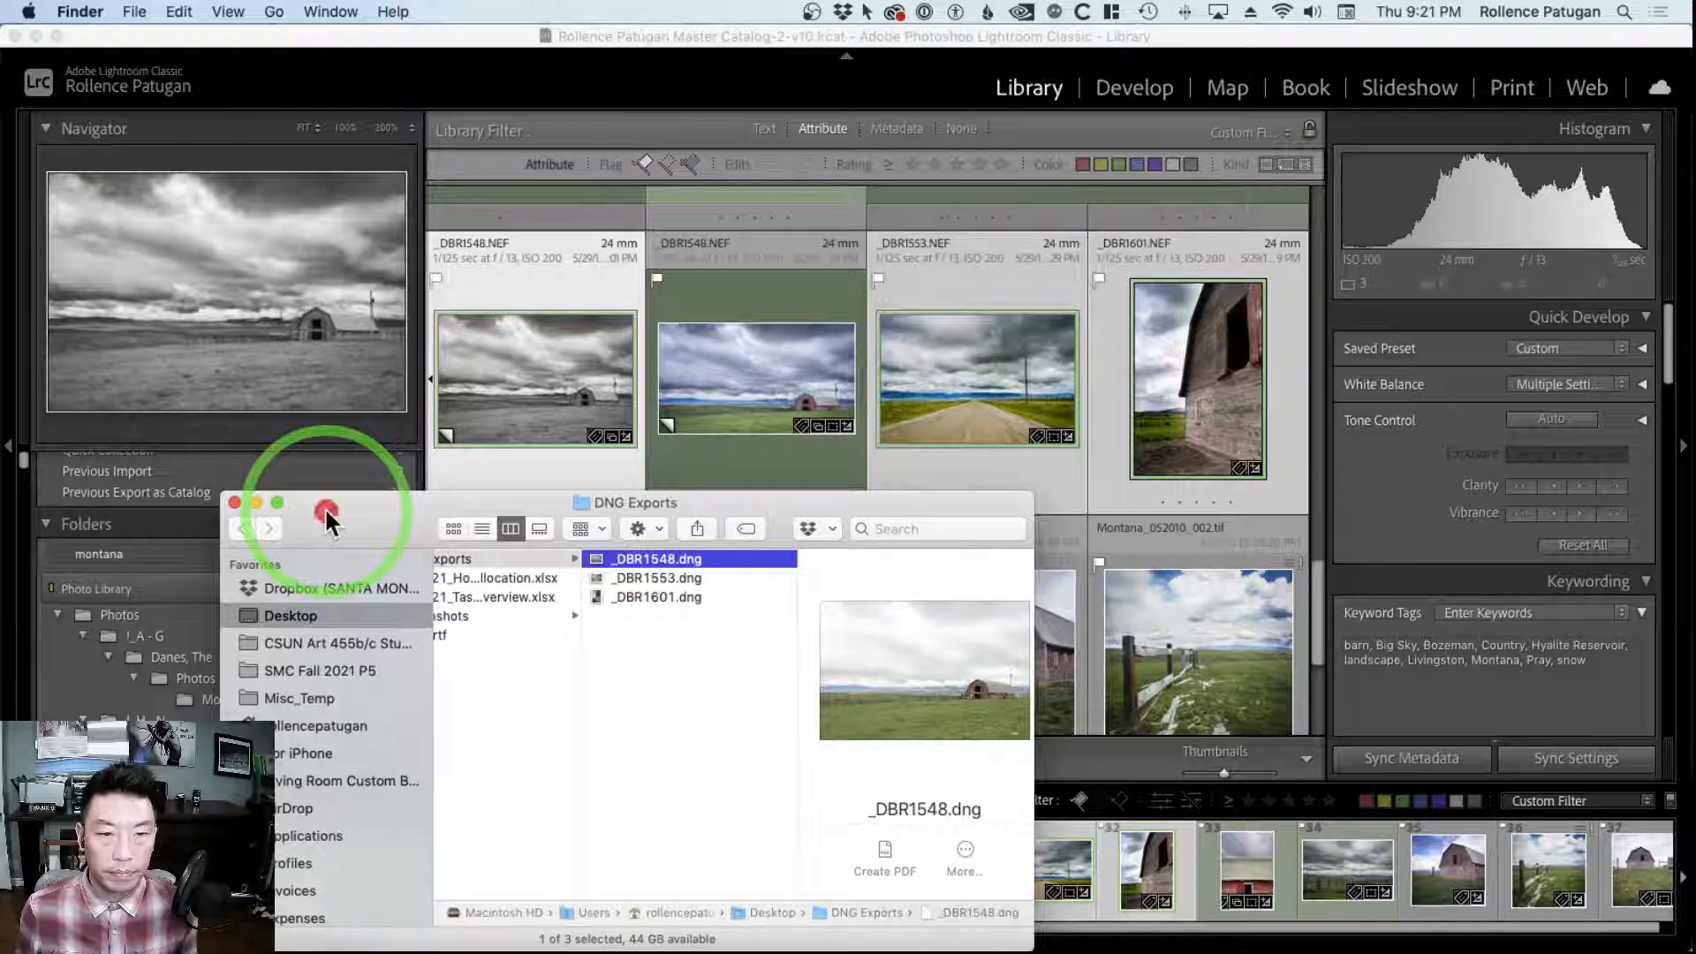
Compare the enlarged black-and-white _DBR1548.NEF in Lightroom Classic with the _DBR1548.dng preview in Finder
click(554, 297)
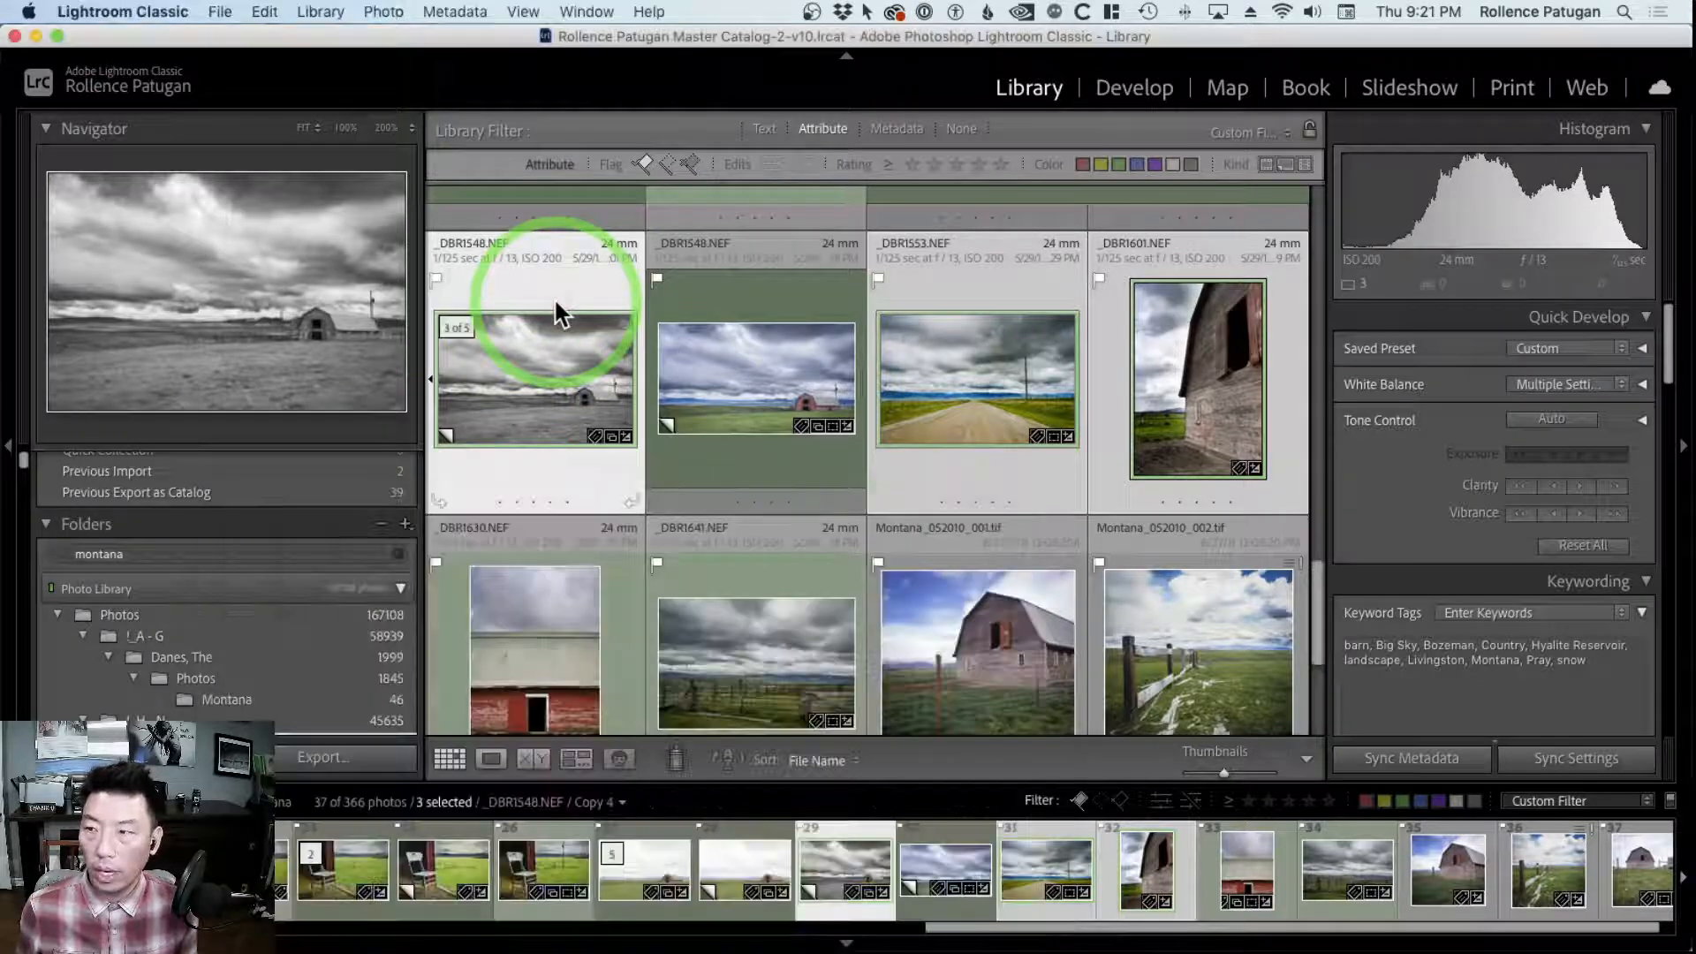
double_click(559, 325)
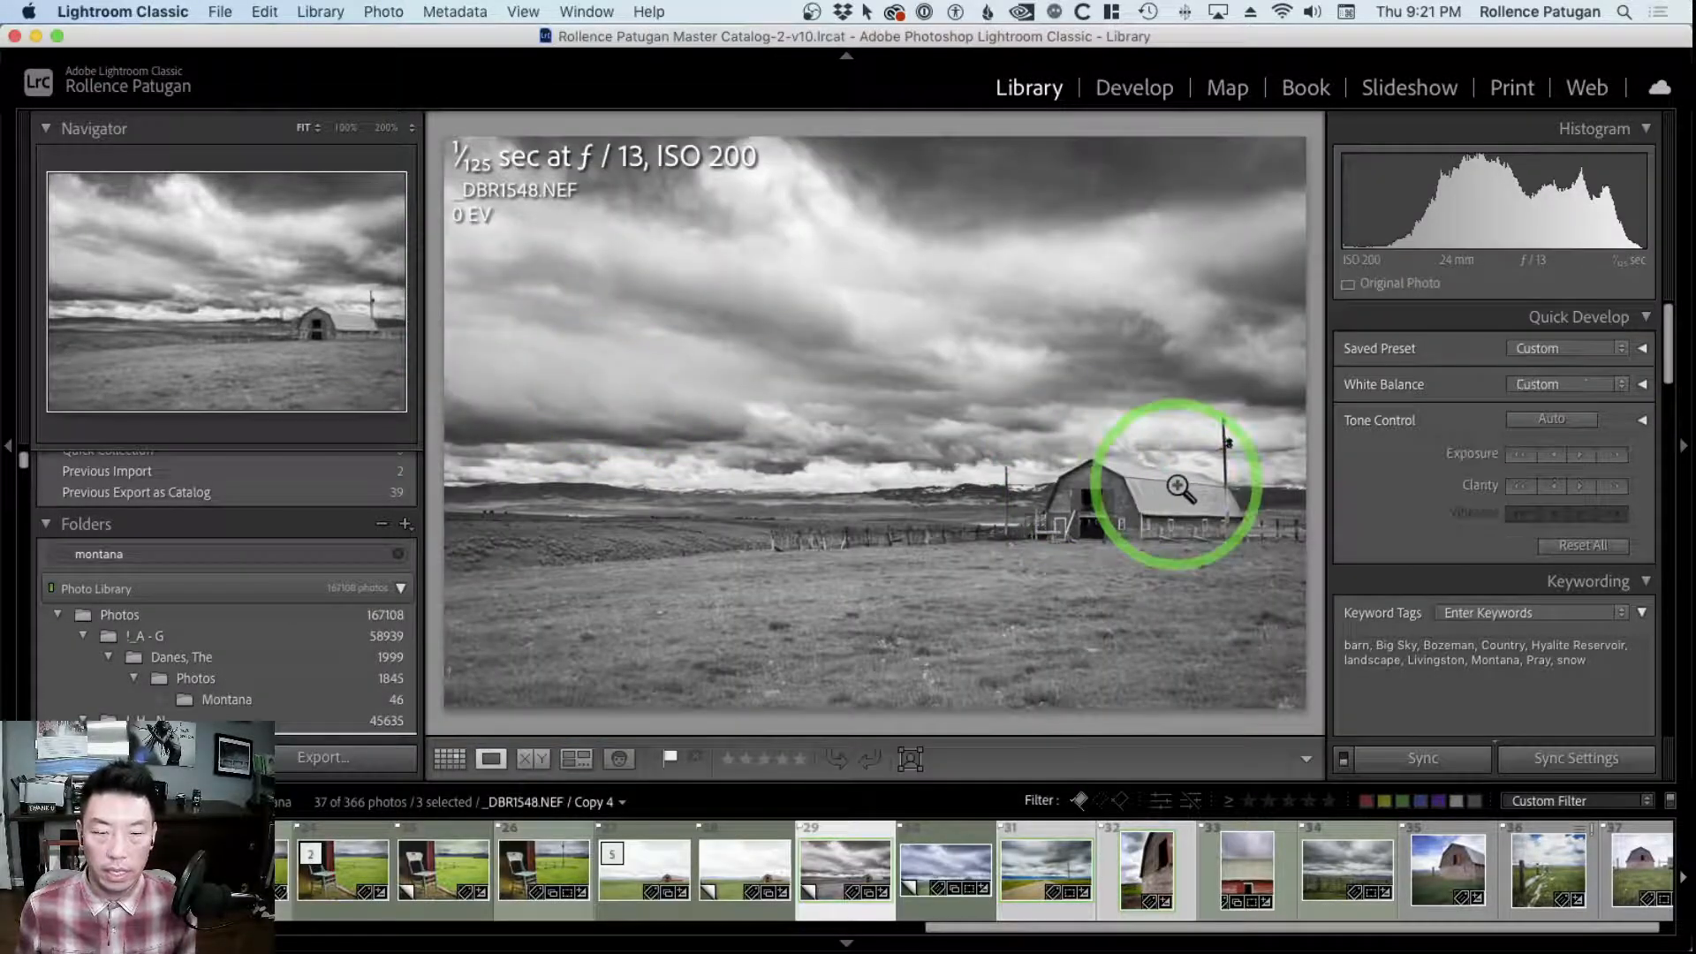
key(super+Tab)
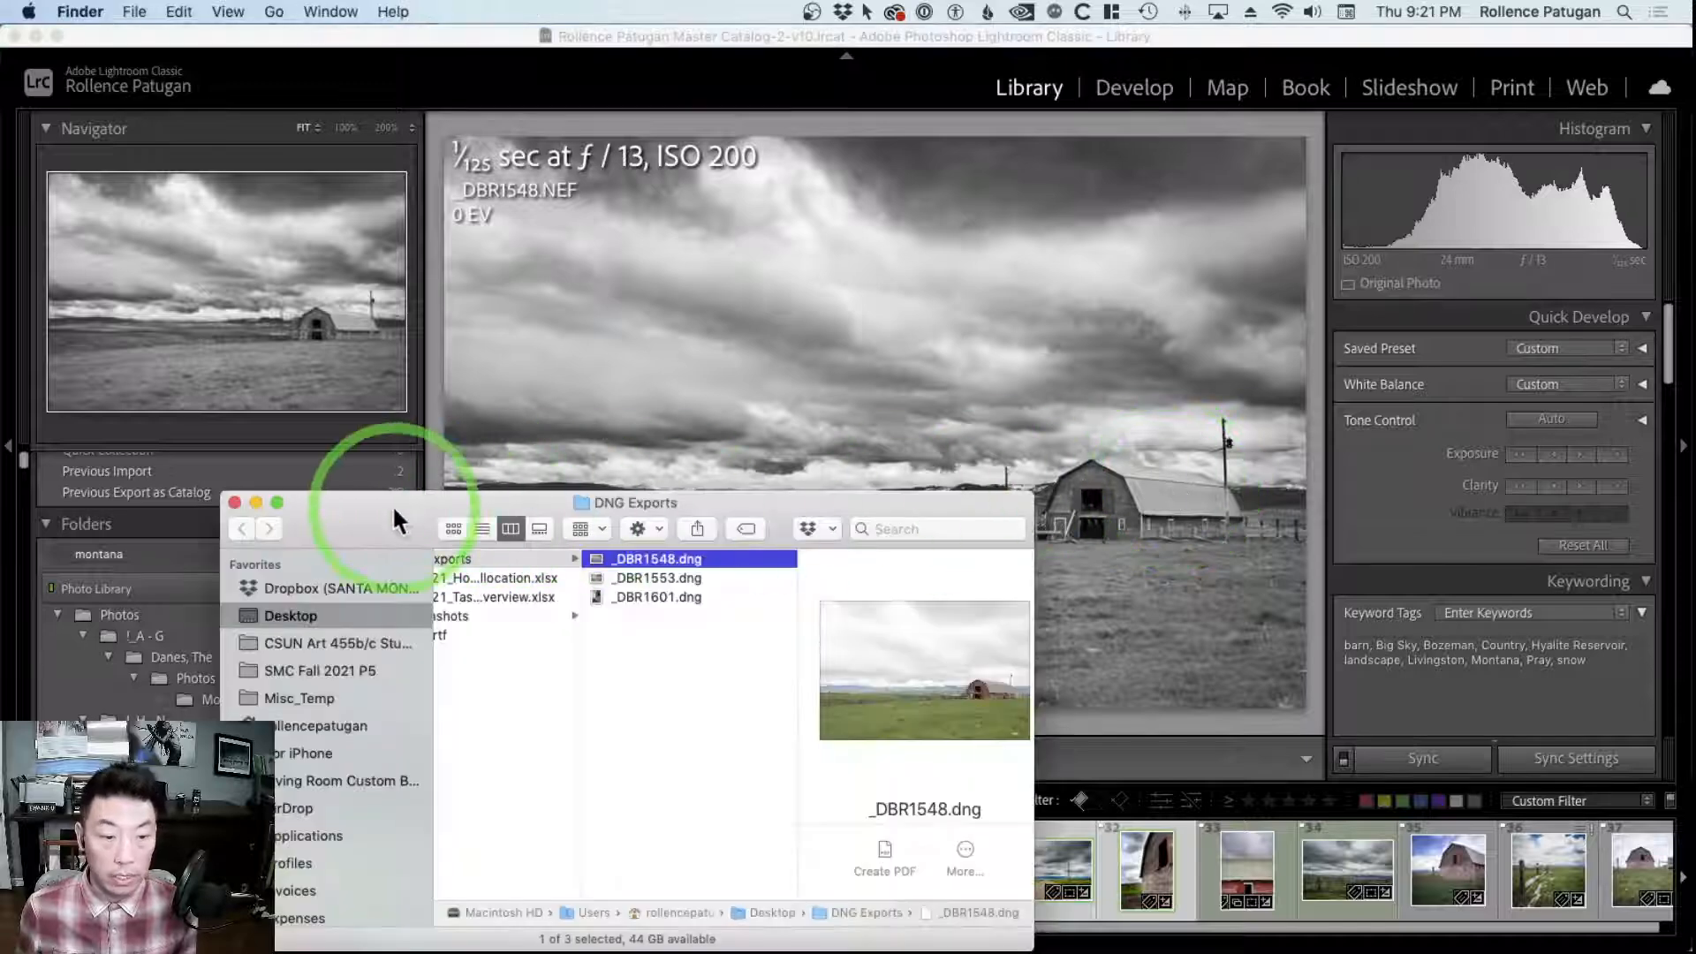
drag(394, 509, 352, 433)
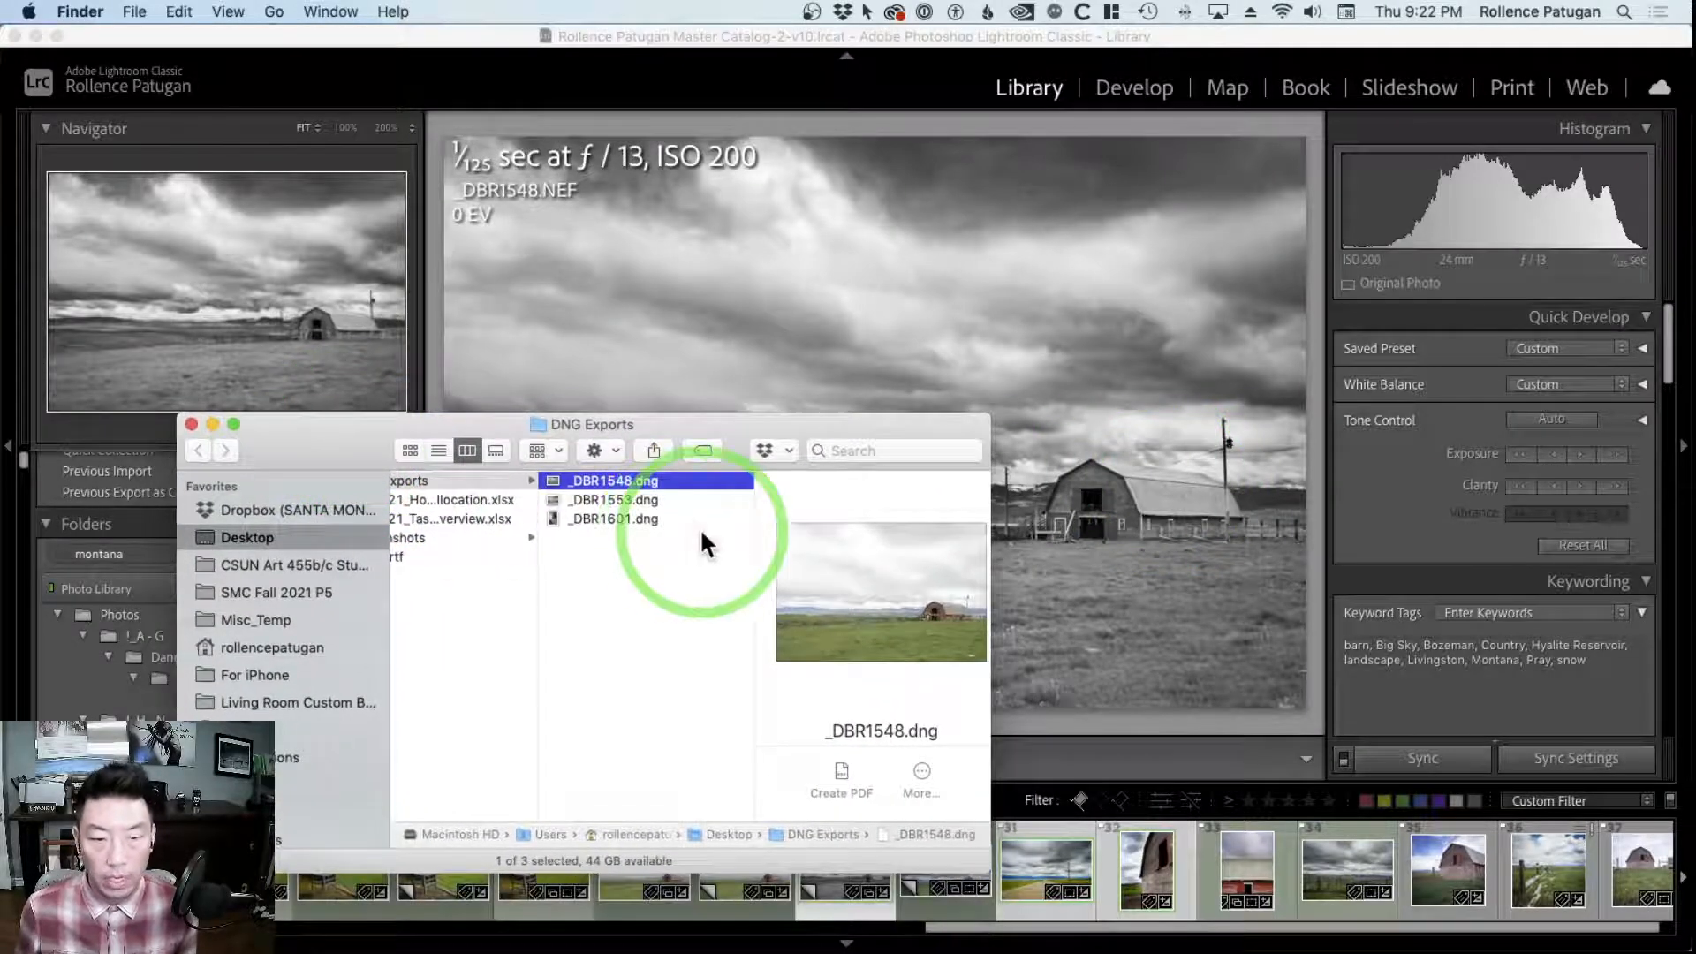
scroll(701, 532, left, 1)
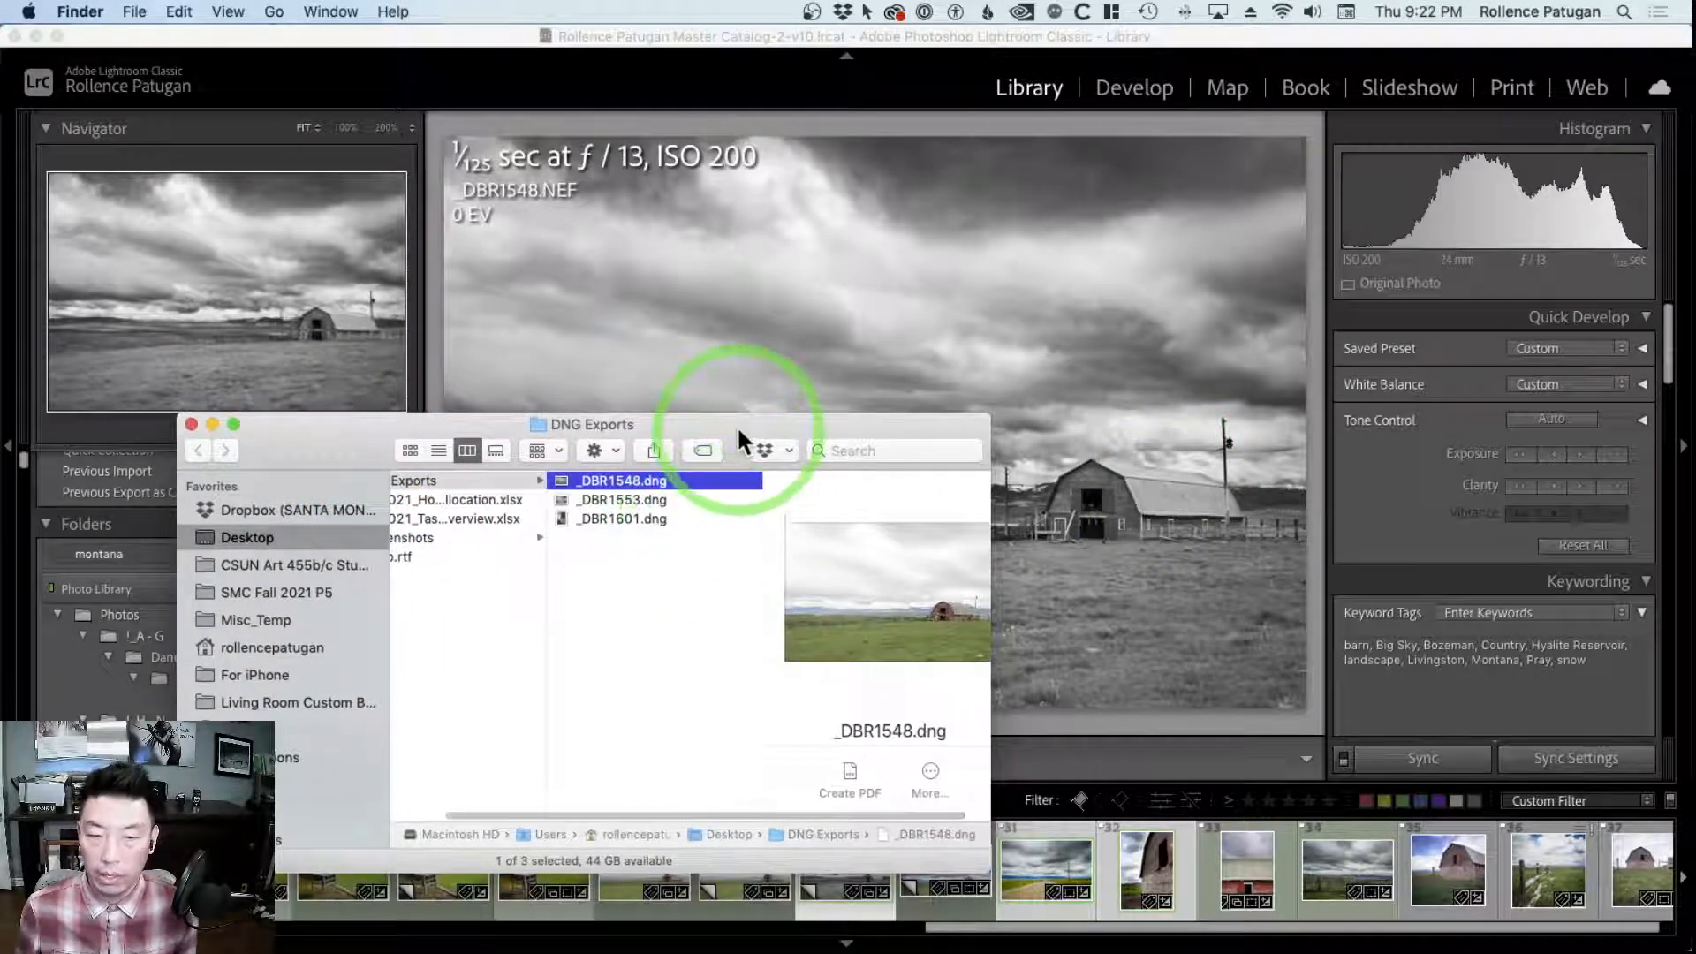
drag(736, 426, 740, 428)
mouse_move(380, 433)
mouse_down()
mouse_move(368, 353)
mouse_move(378, 419)
mouse_up()
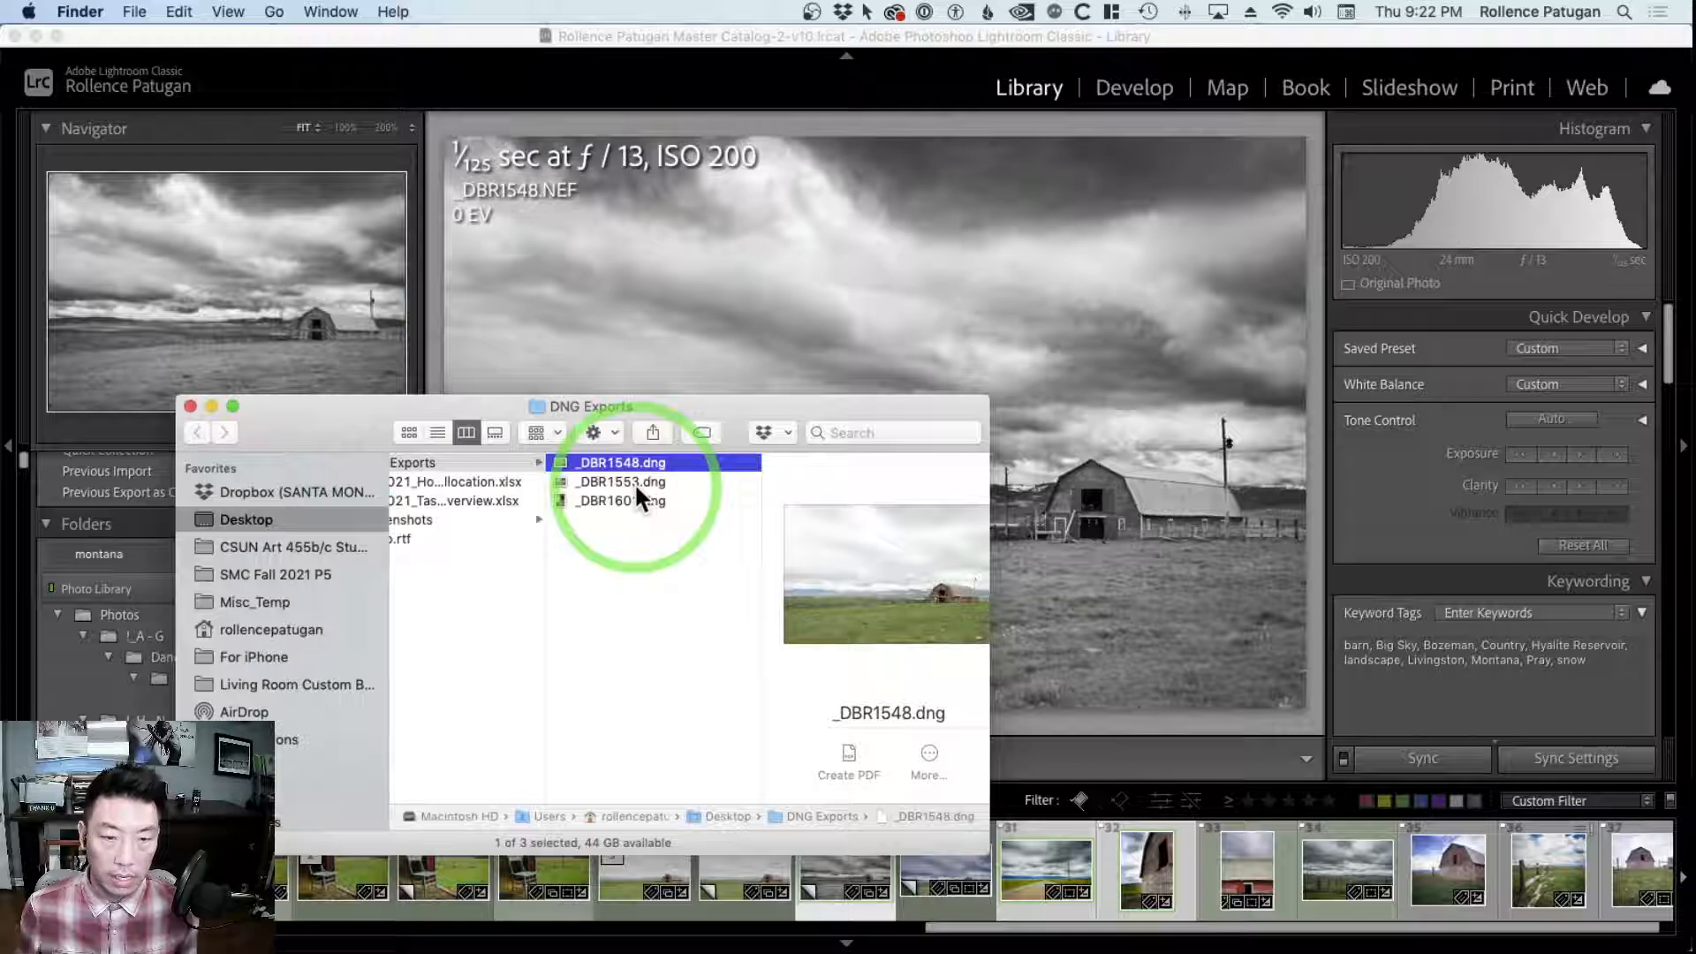
scroll(634, 482, left, 2)
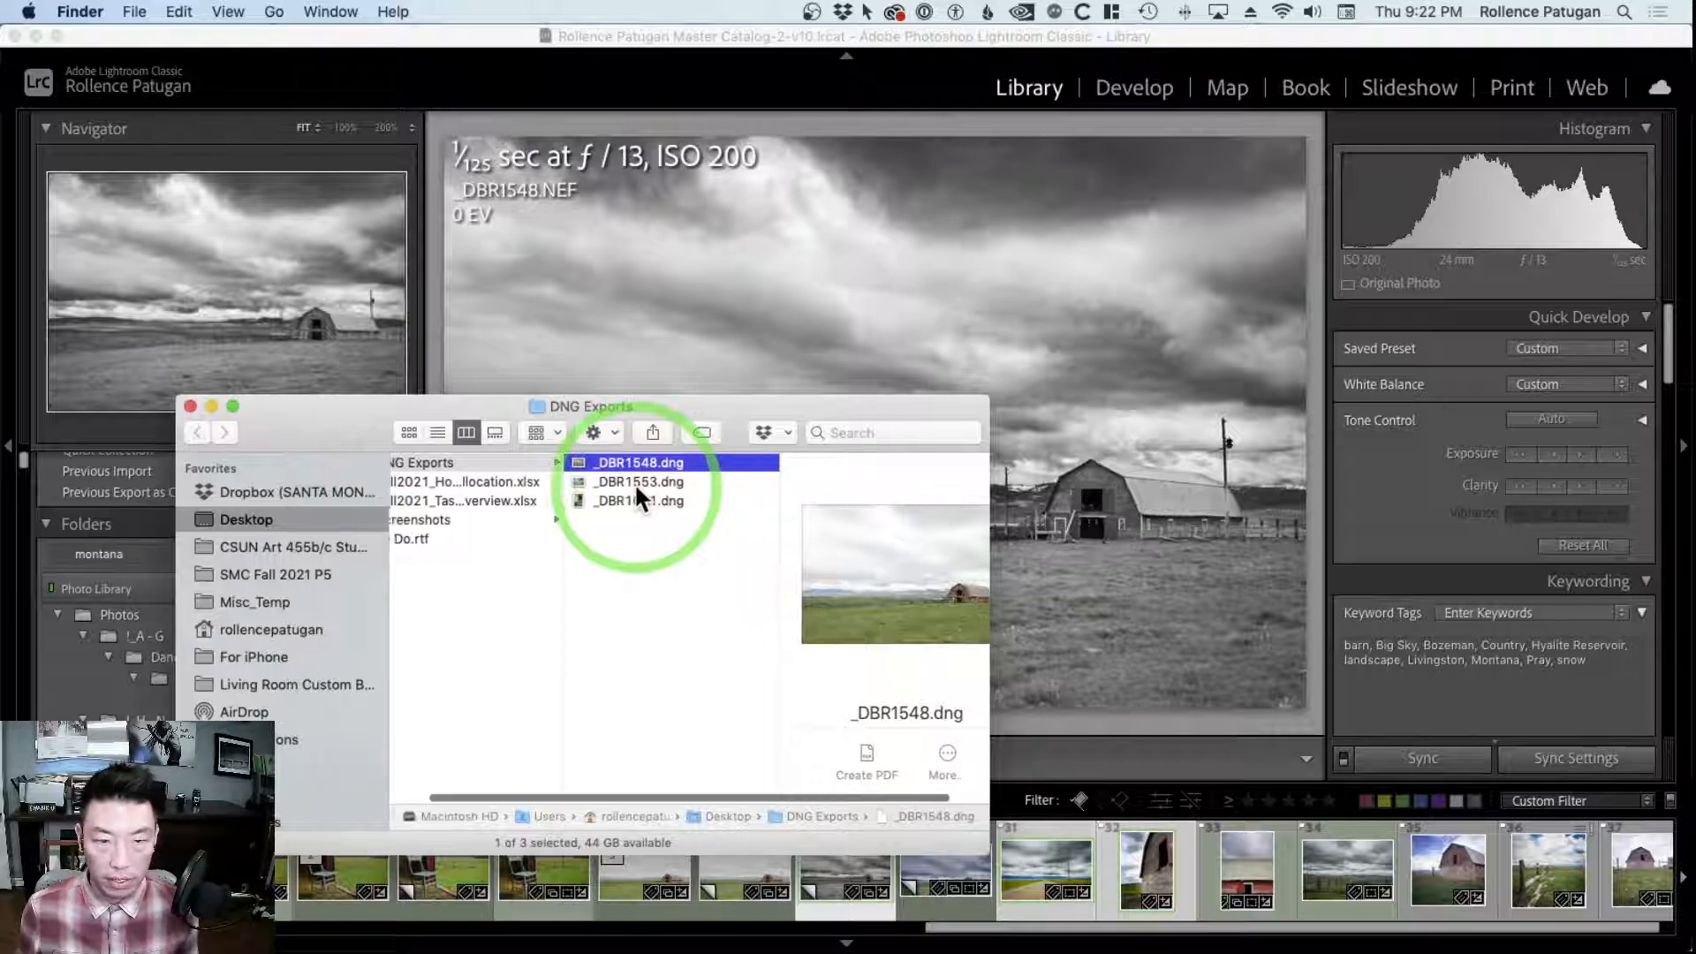
scroll(714, 534, left, 1)
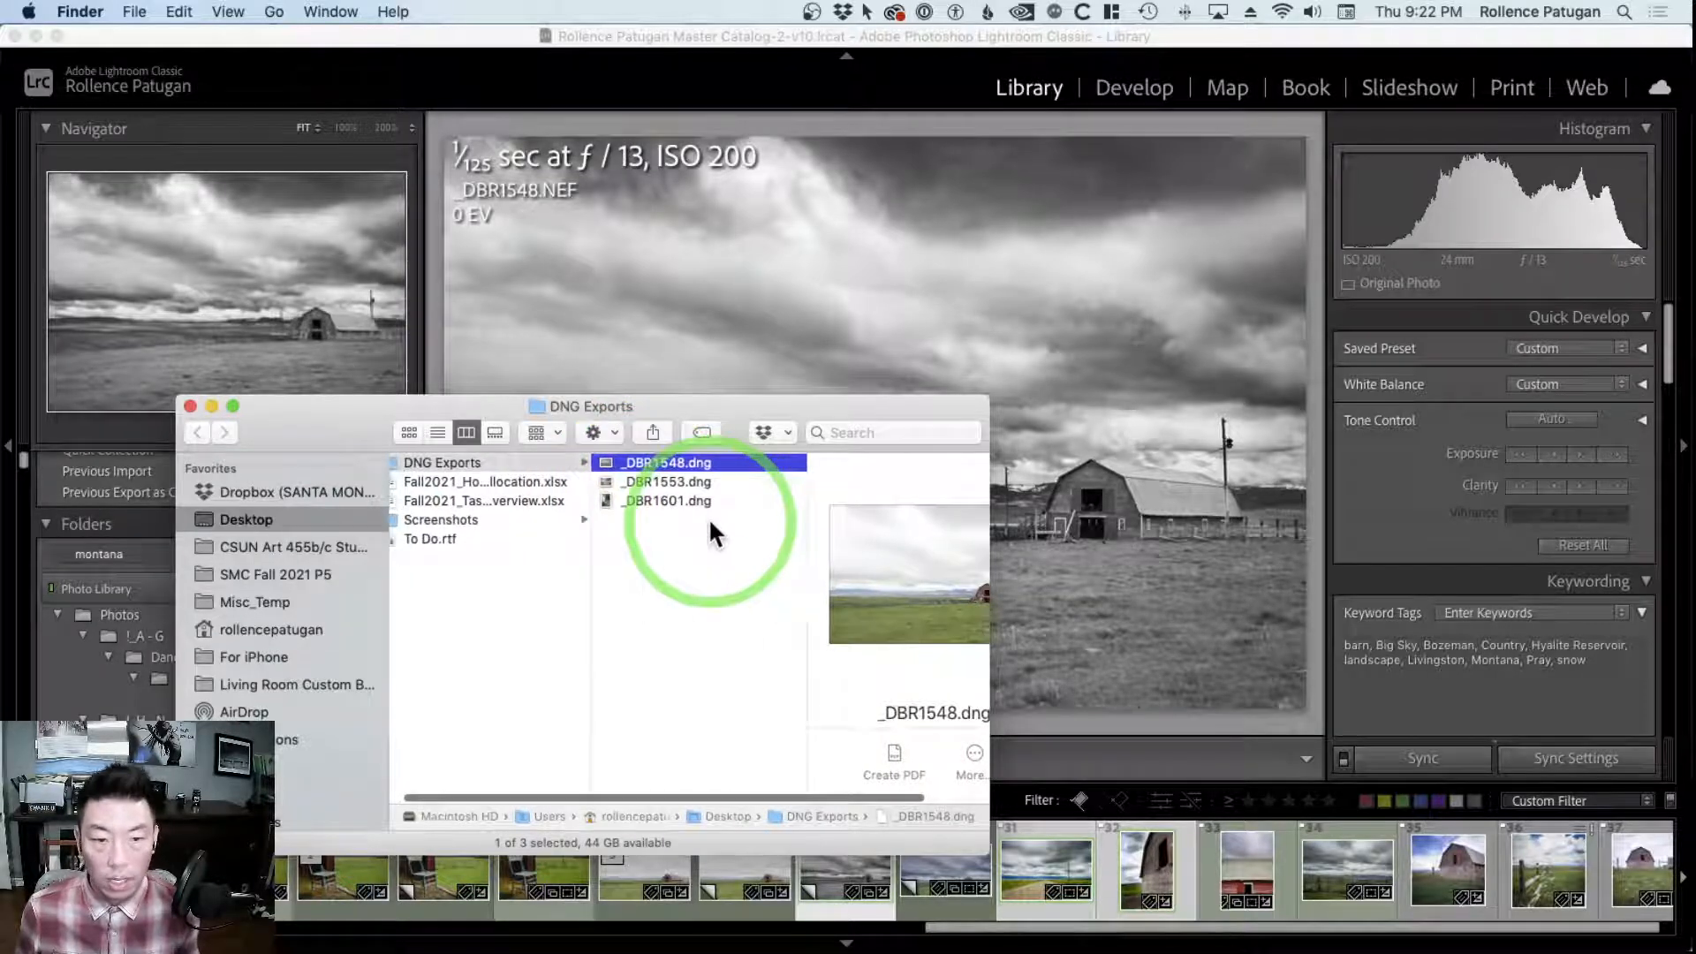
Open the exported _DBR1548.dng from the DNG Exports folder in Photoshop
scroll(714, 534, right, 2)
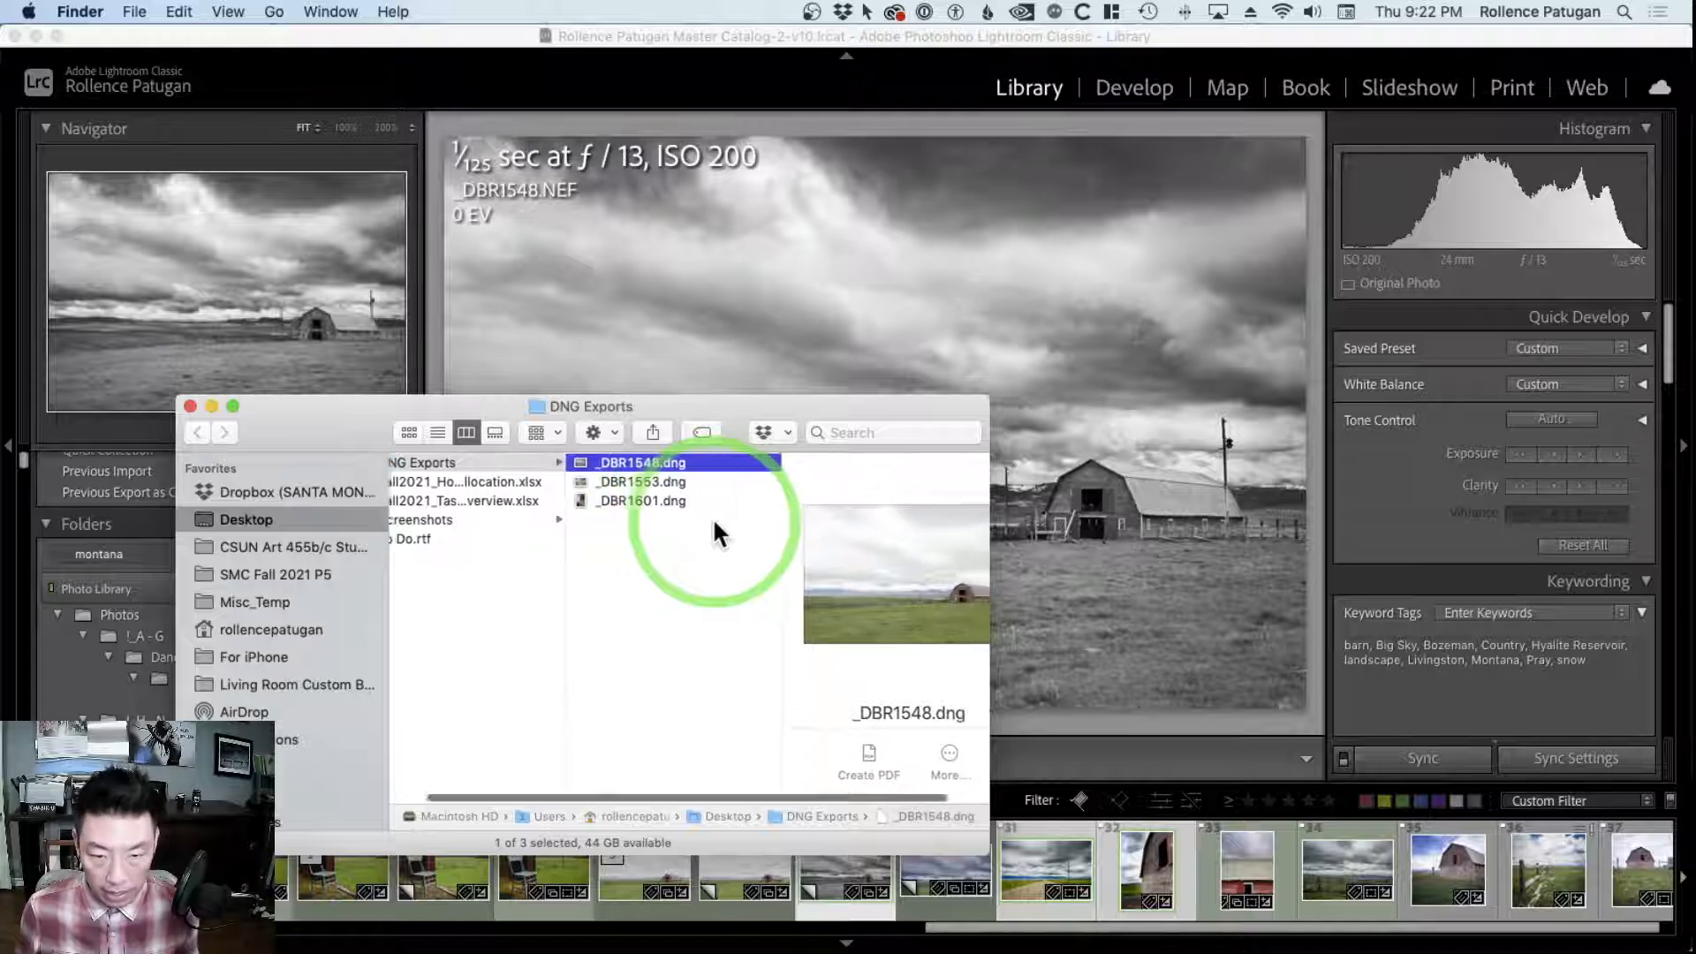
scroll(713, 521, right, 1)
drag(377, 409, 266, 395)
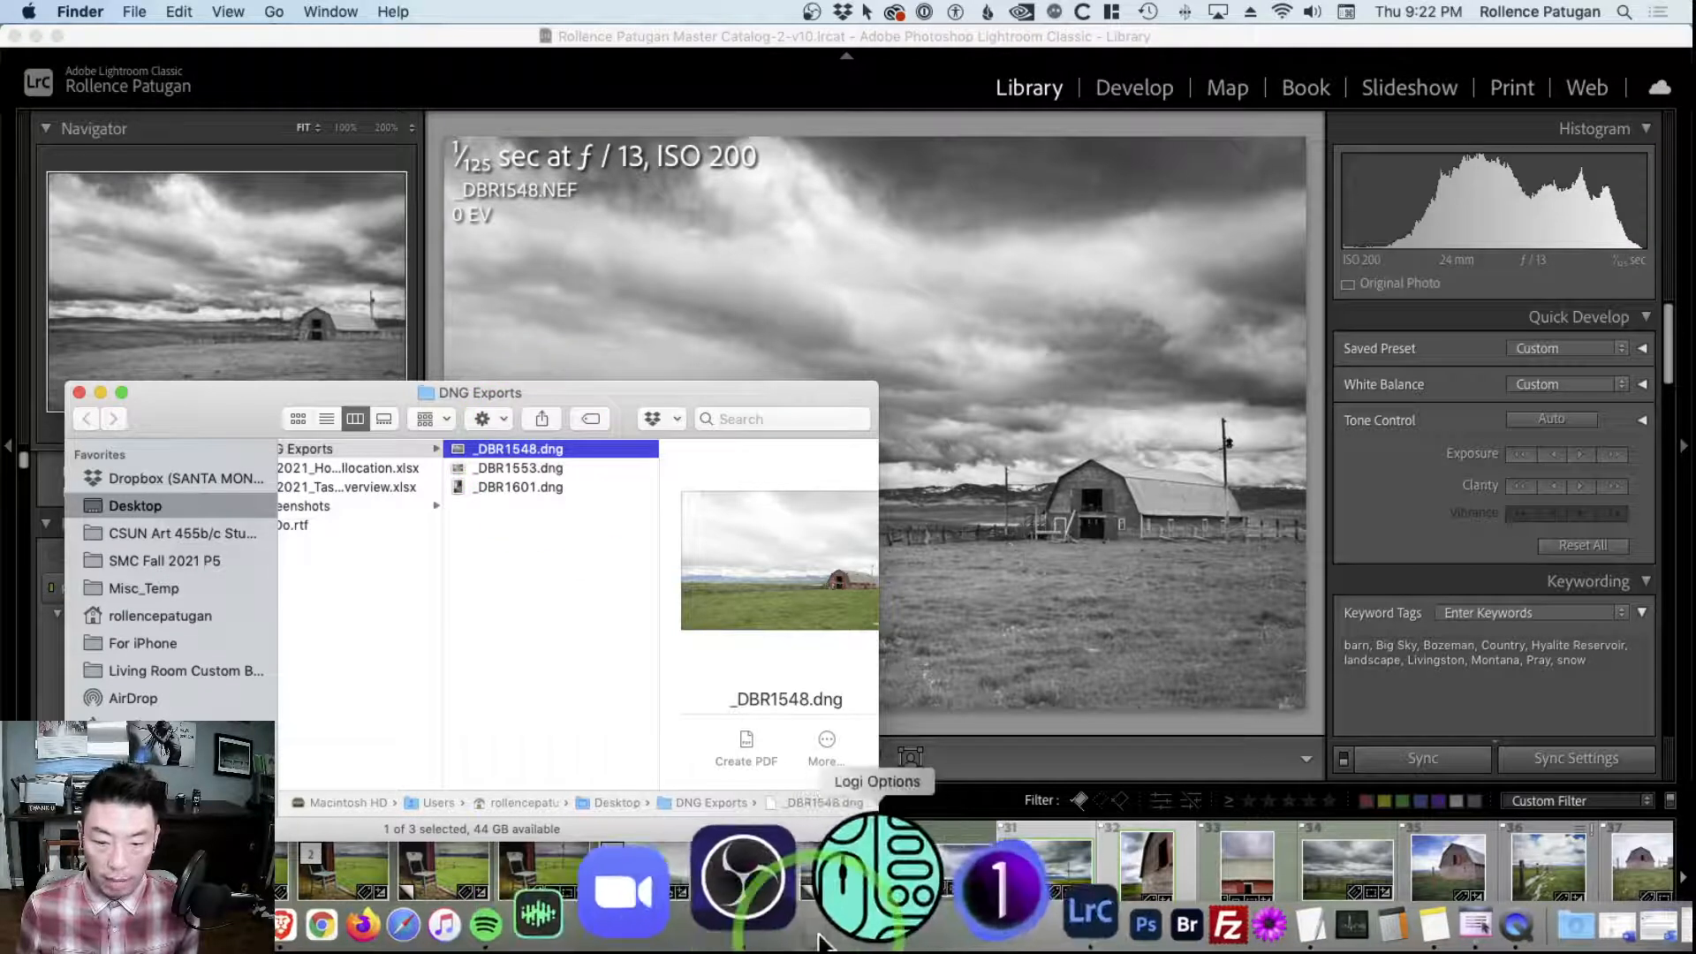
drag(500, 449, 964, 896)
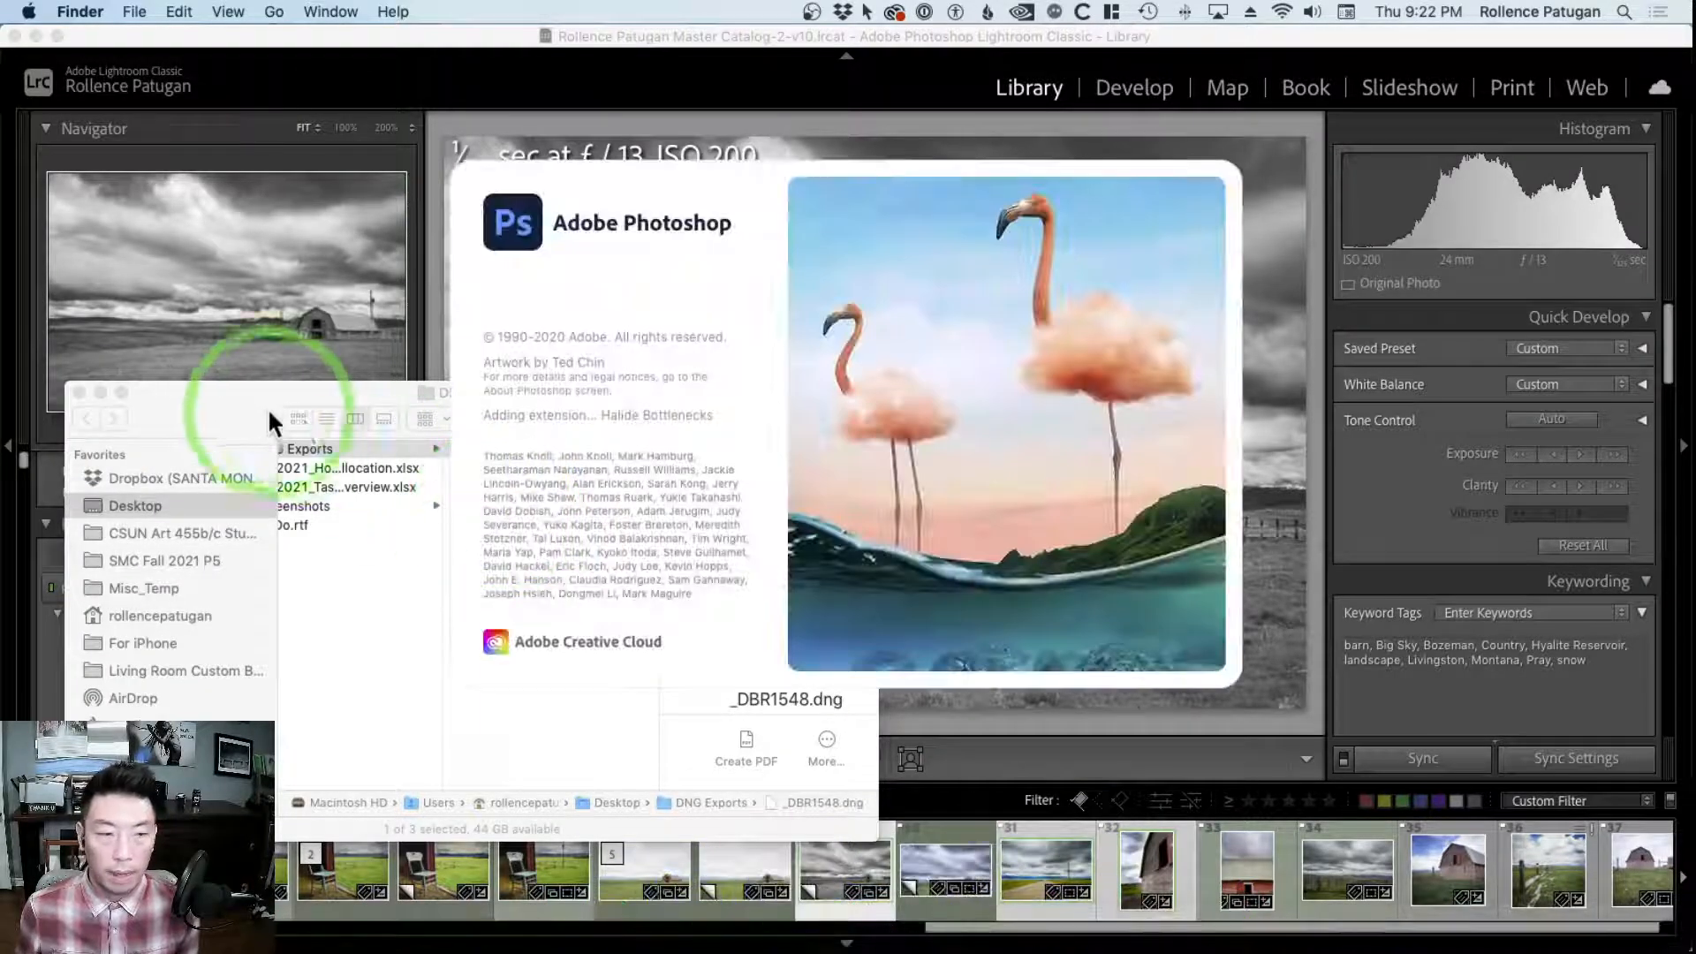
Move the Finder window aside, review the Basic adjustments of _DBR1548.dng in Camera Raw, and open the photo in Photoshop
drag(235, 389, 202, 327)
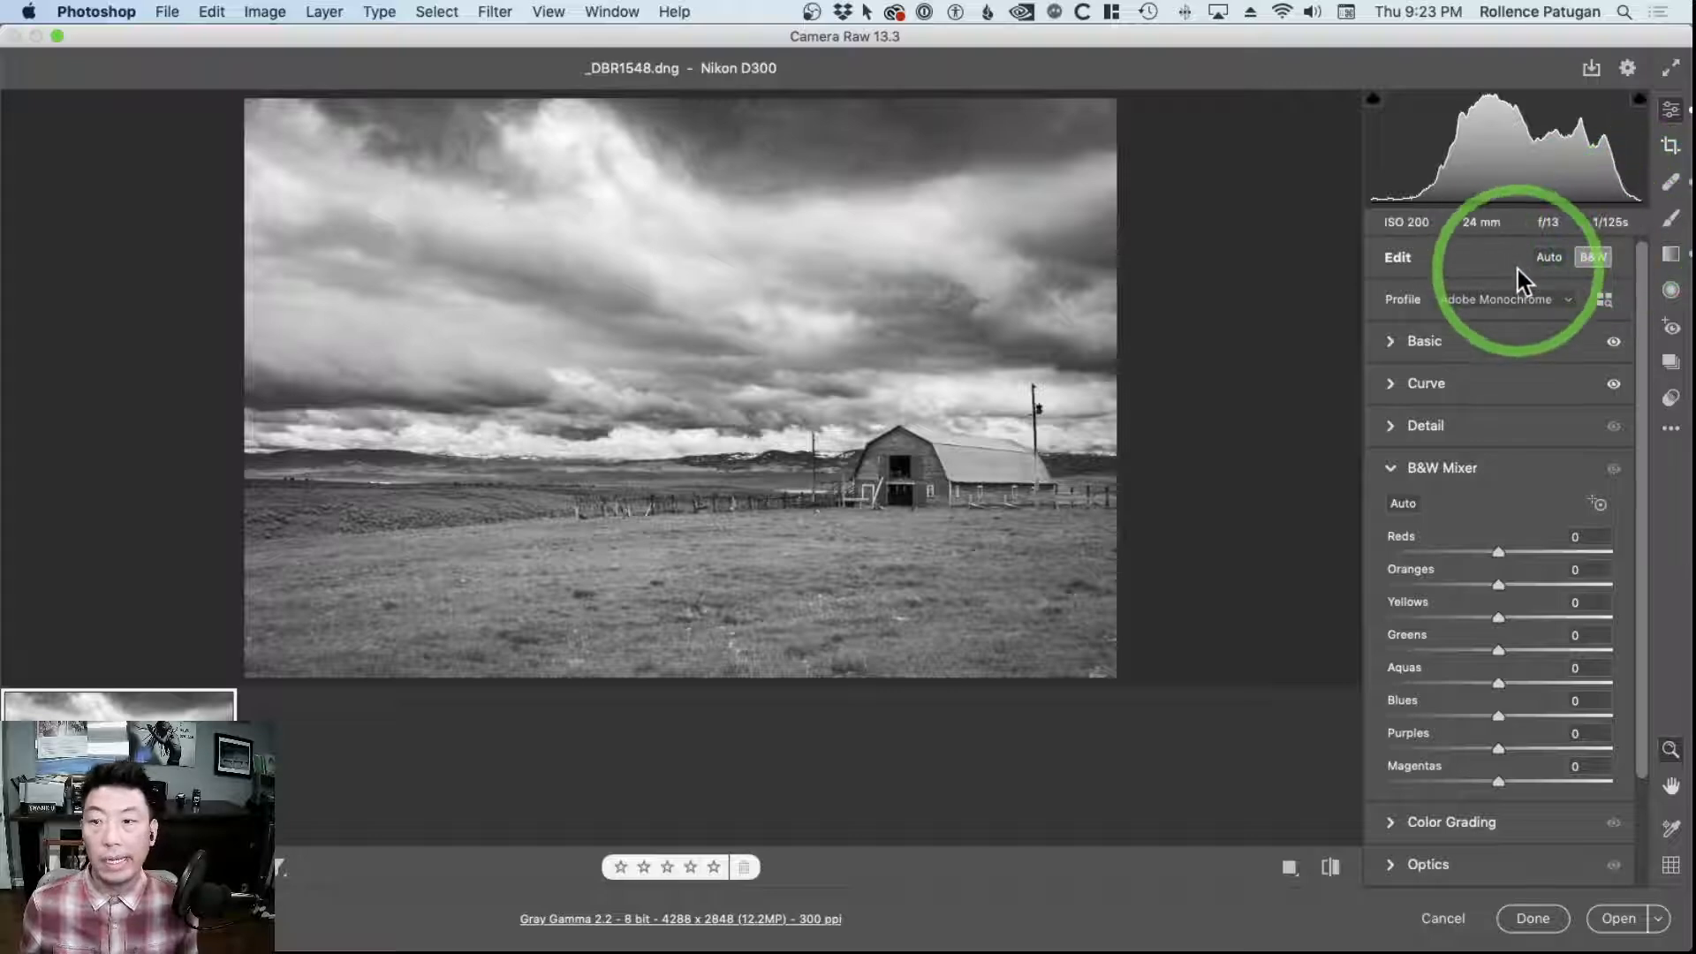
click(1394, 343)
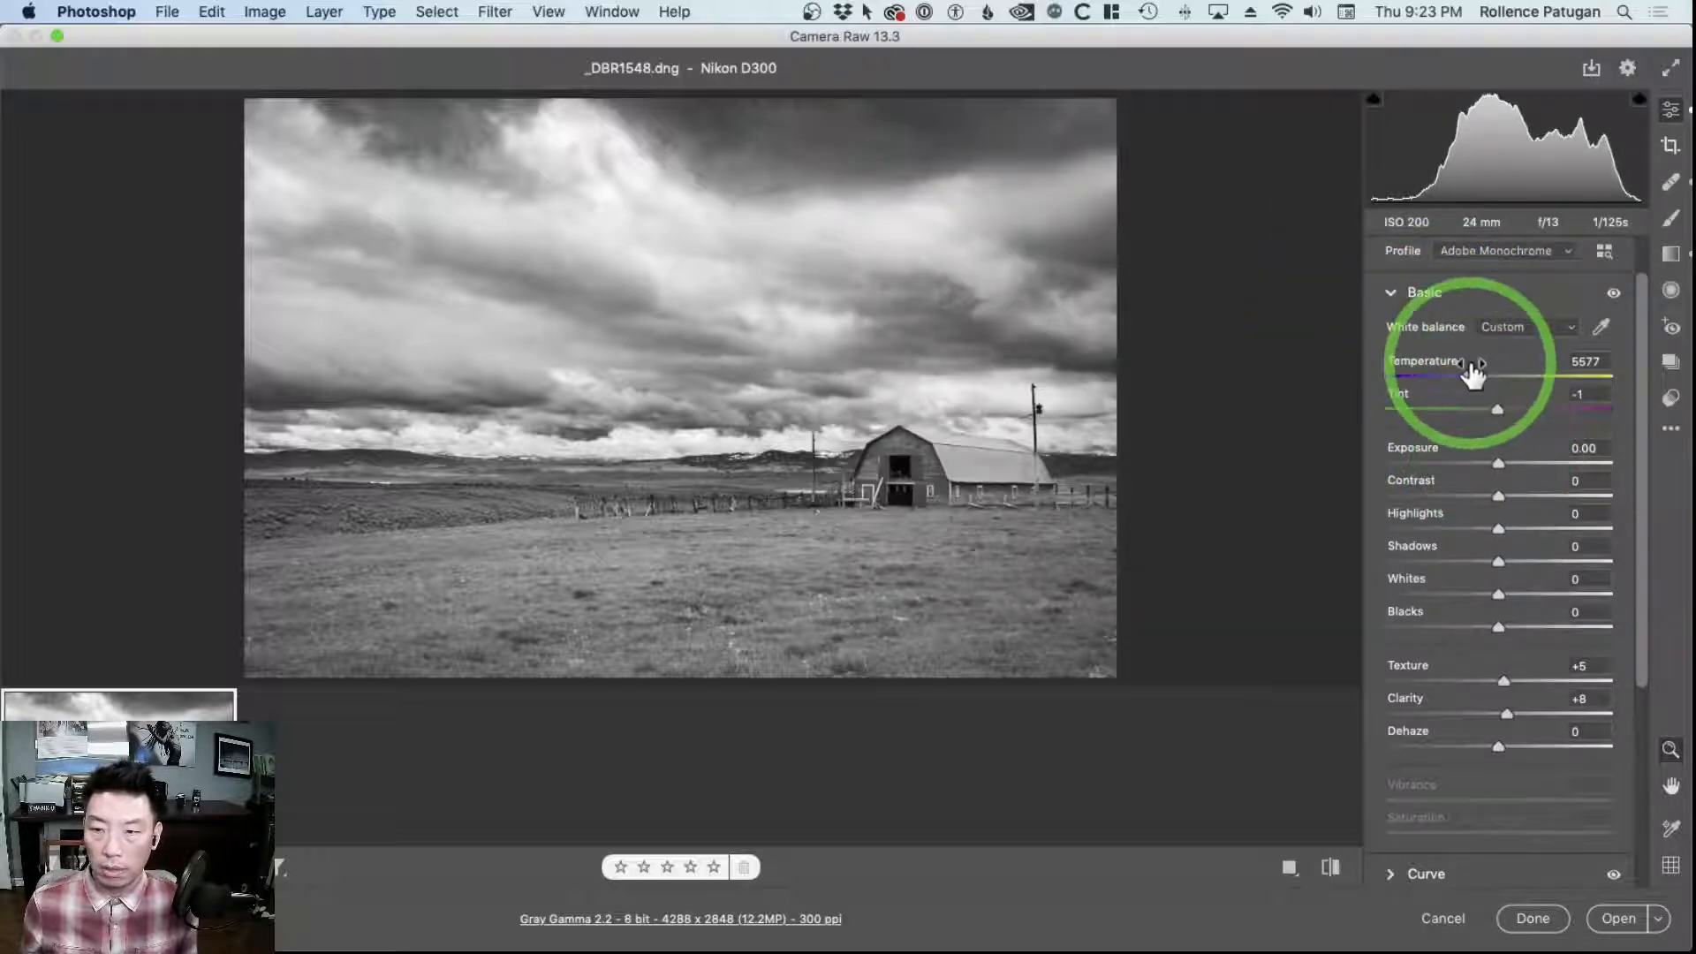
click(1591, 362)
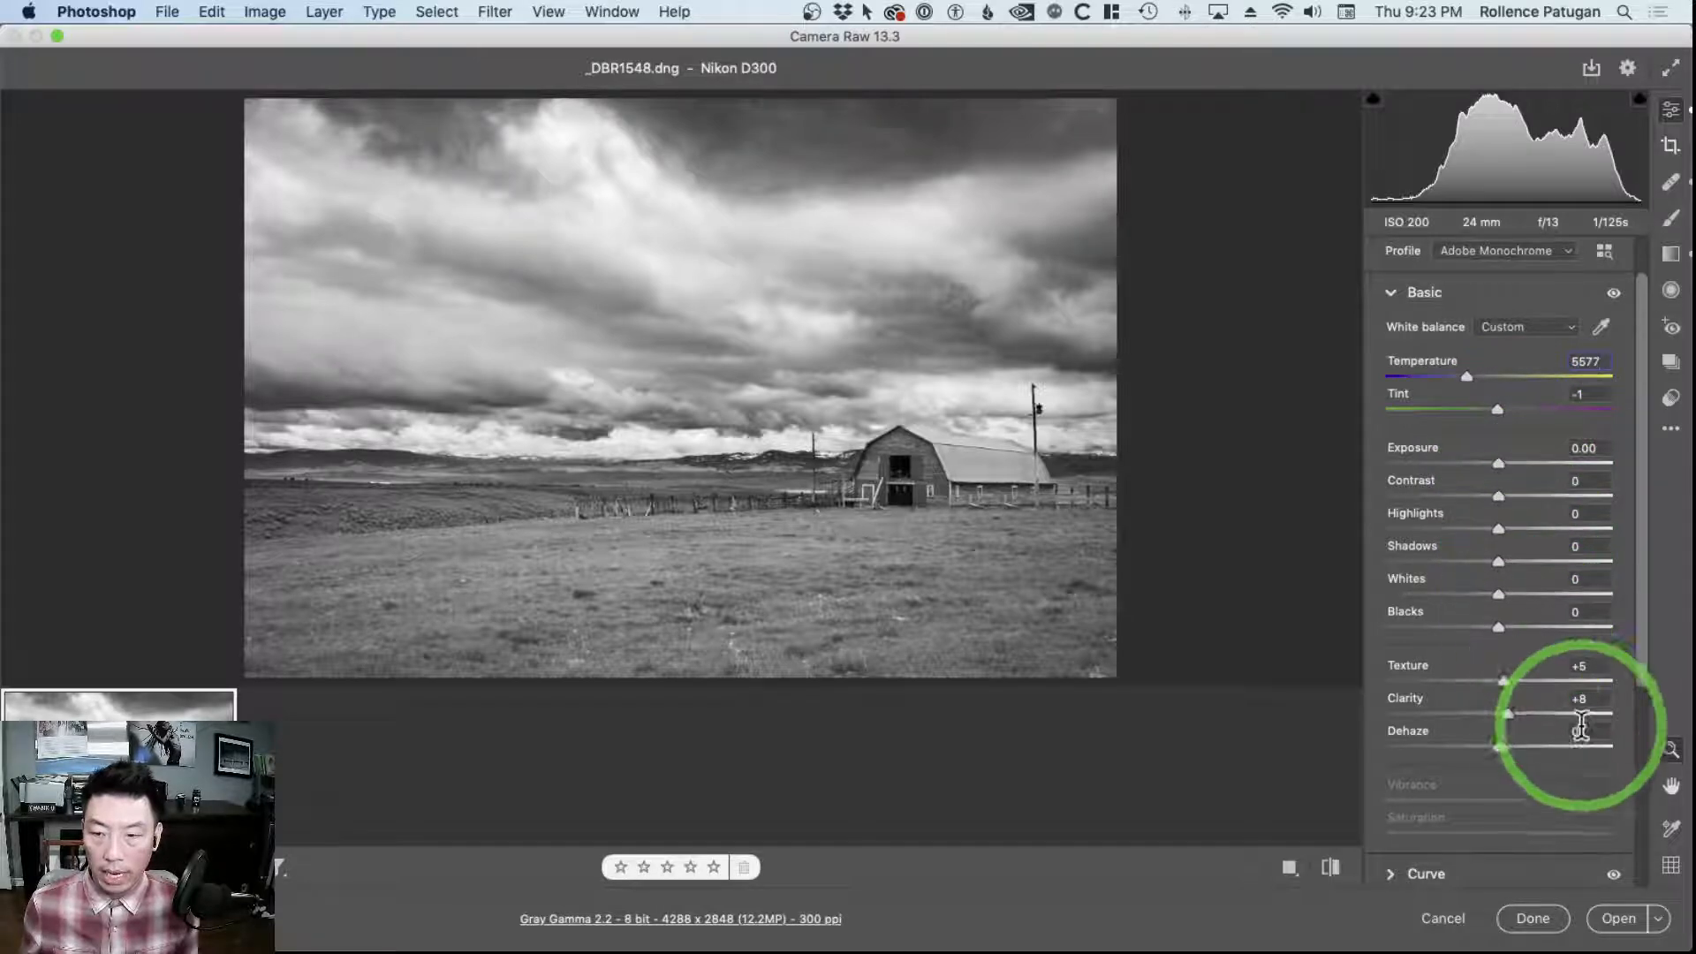
scroll(1506, 700, down, 1)
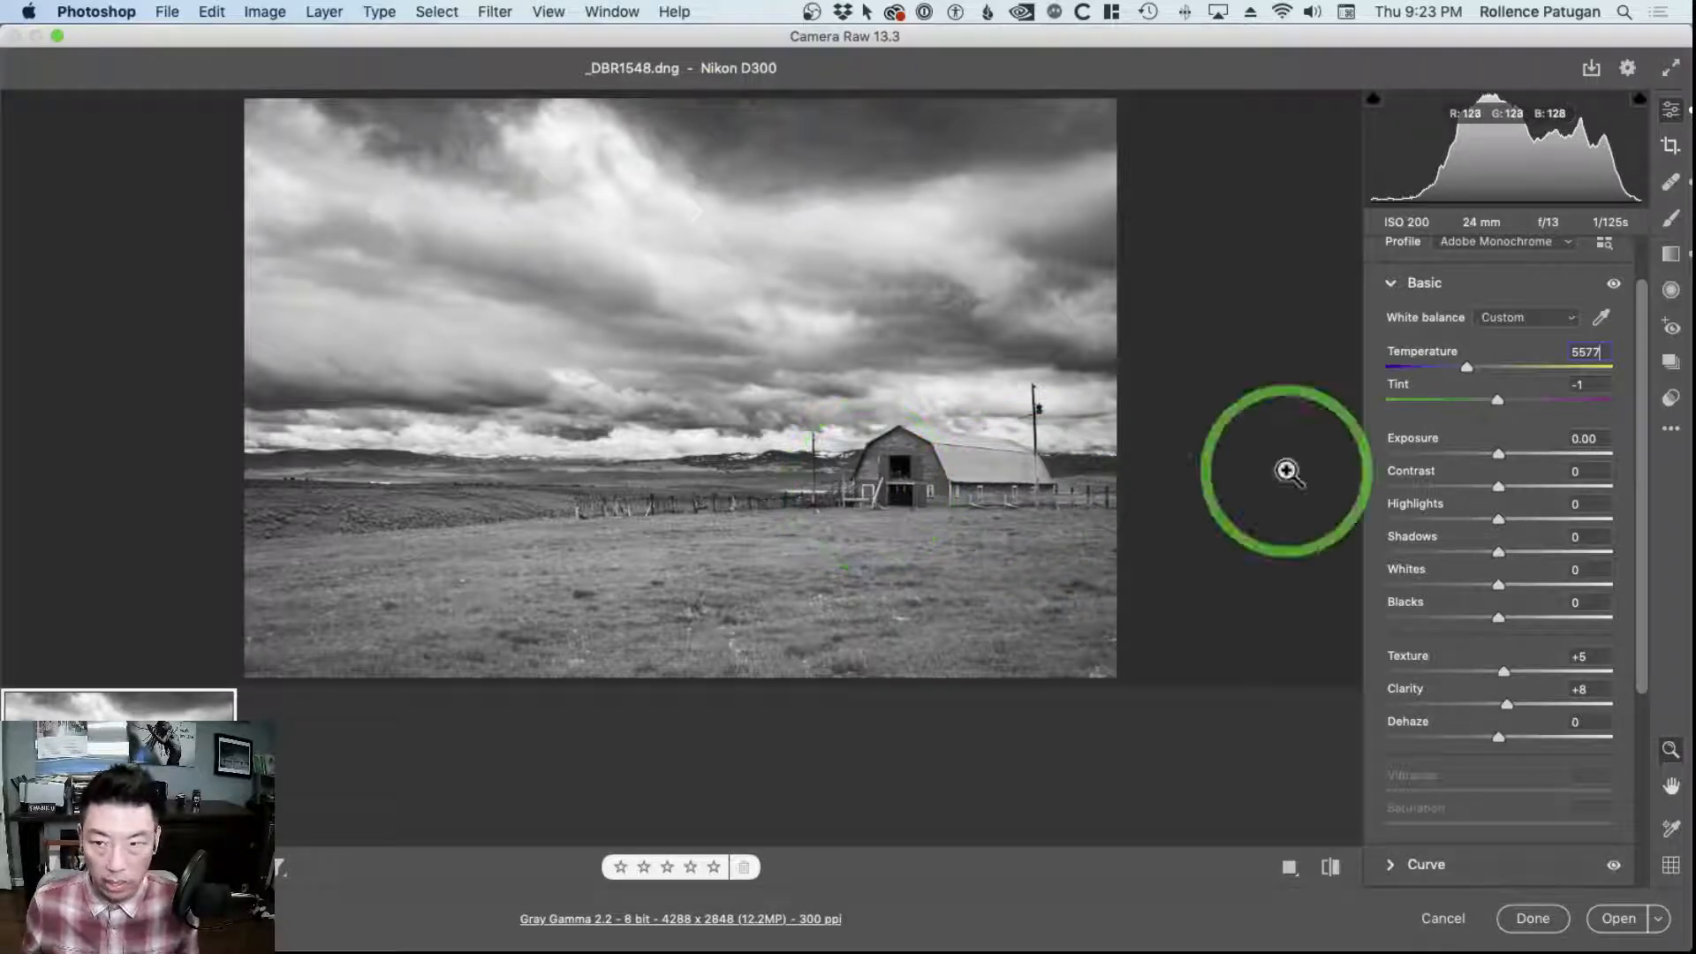
click(1390, 284)
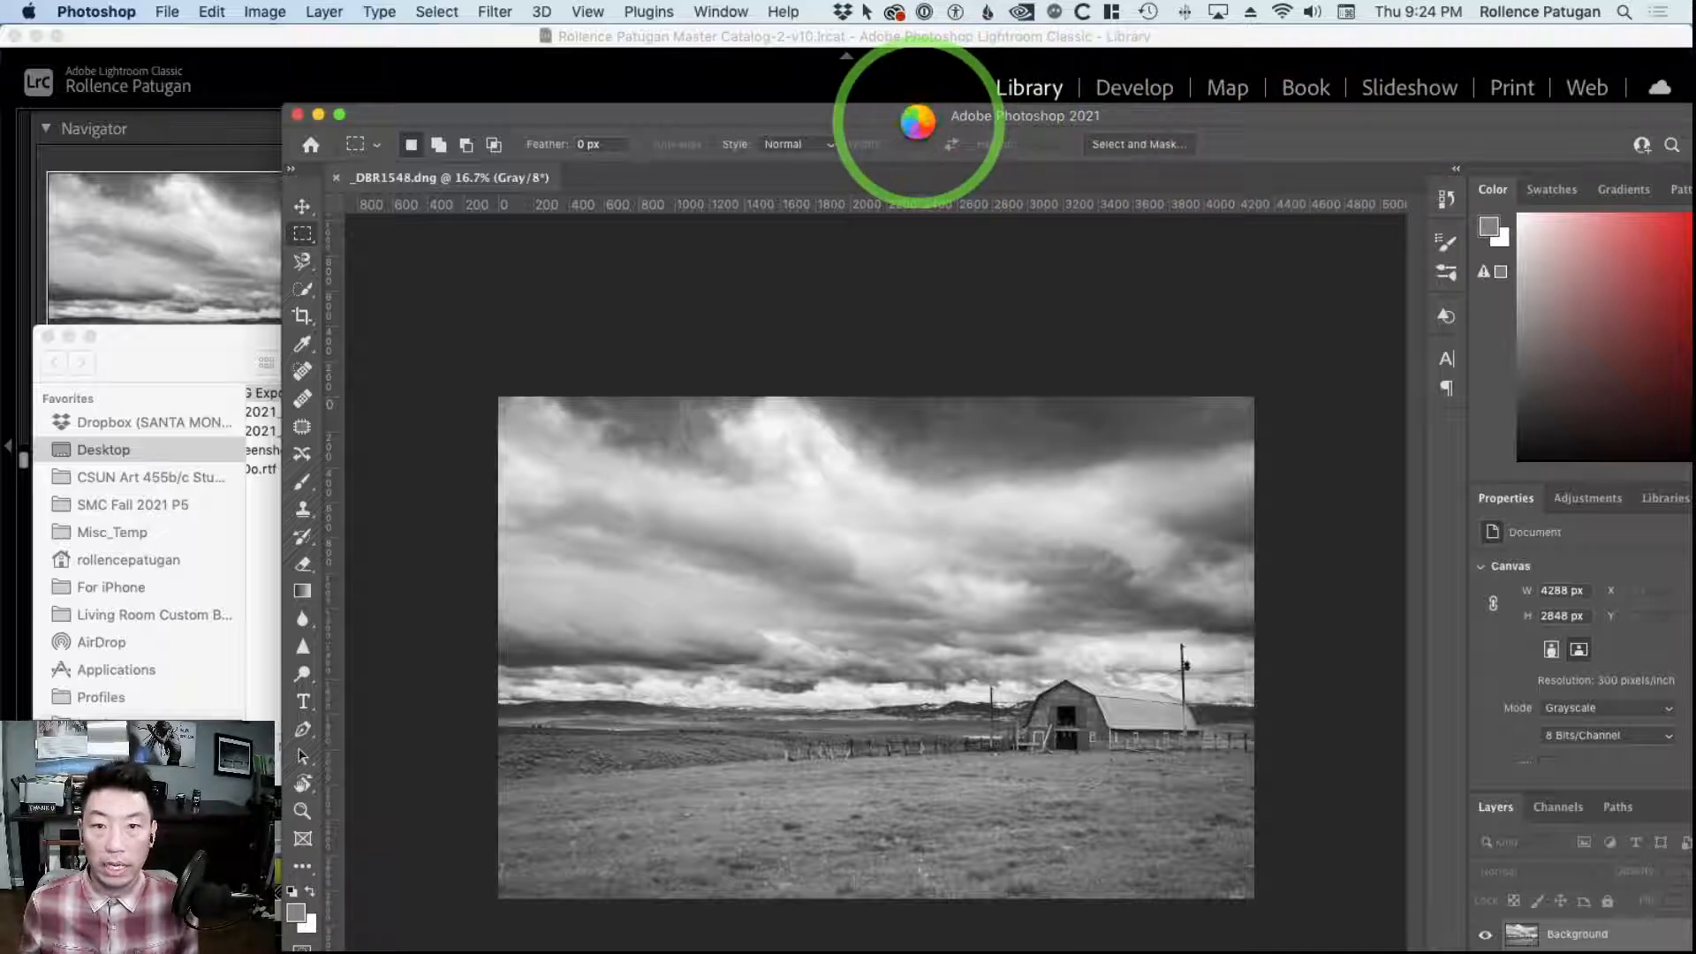
Reposition the Photoshop window to show the whole _DBR1548.dng document, and minimize it to return to Lightroom Classic
drag(1317, 114, 1081, 57)
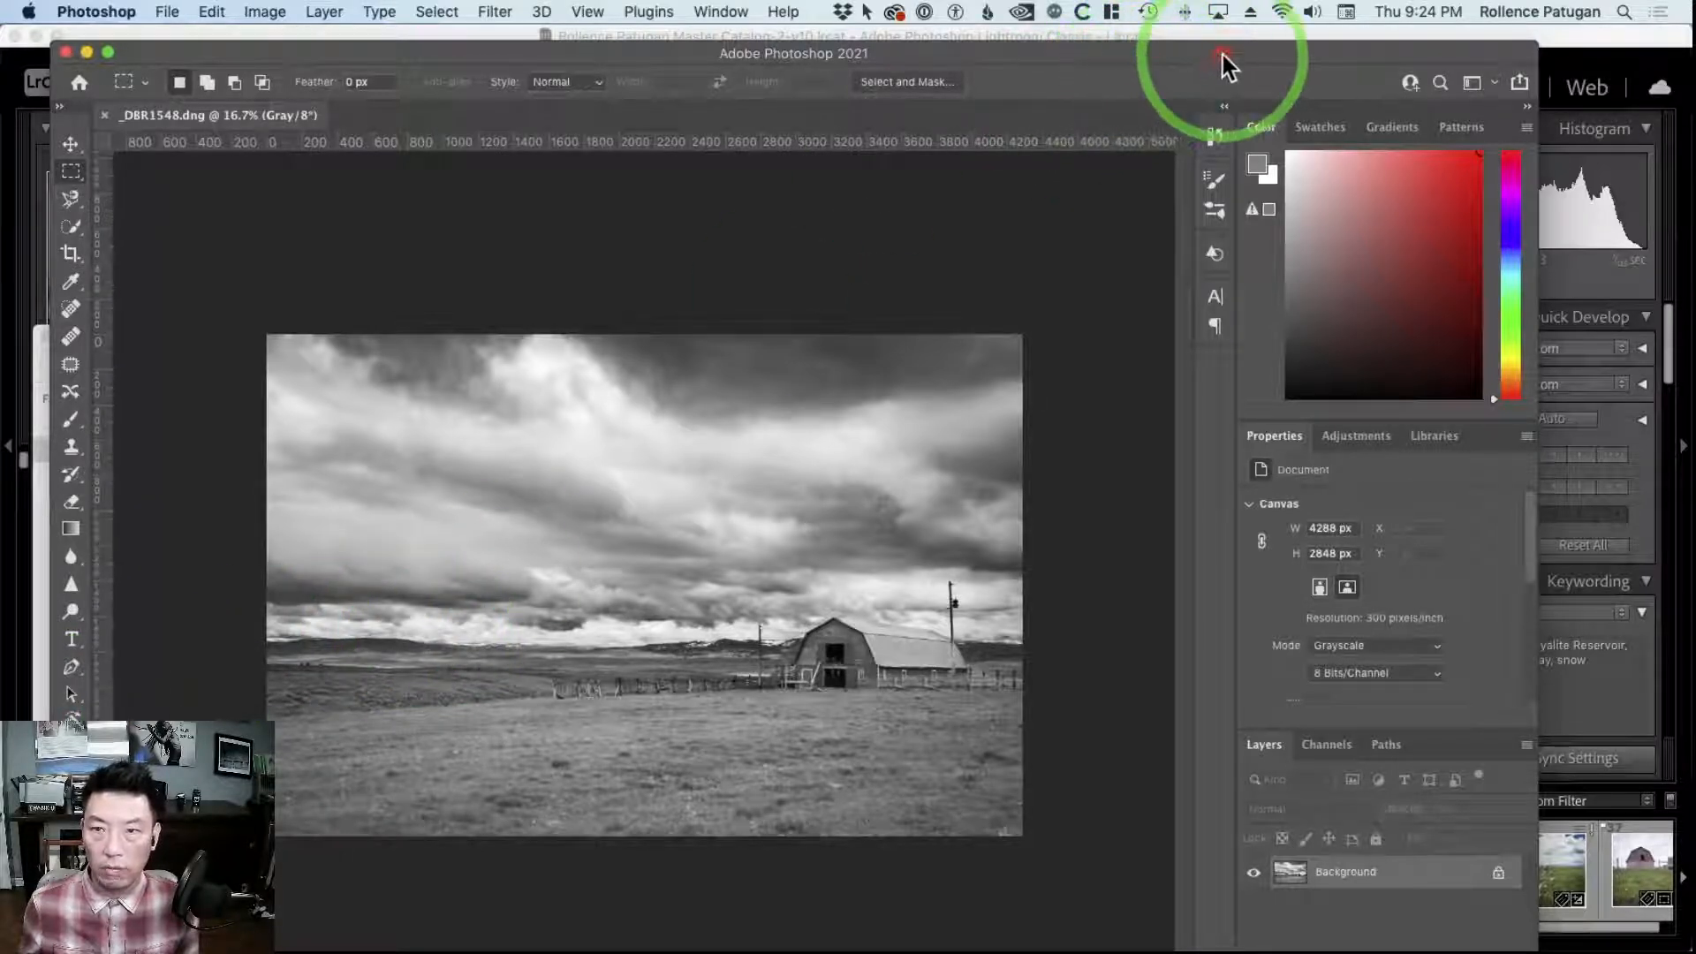
drag(1223, 61, 1287, 44)
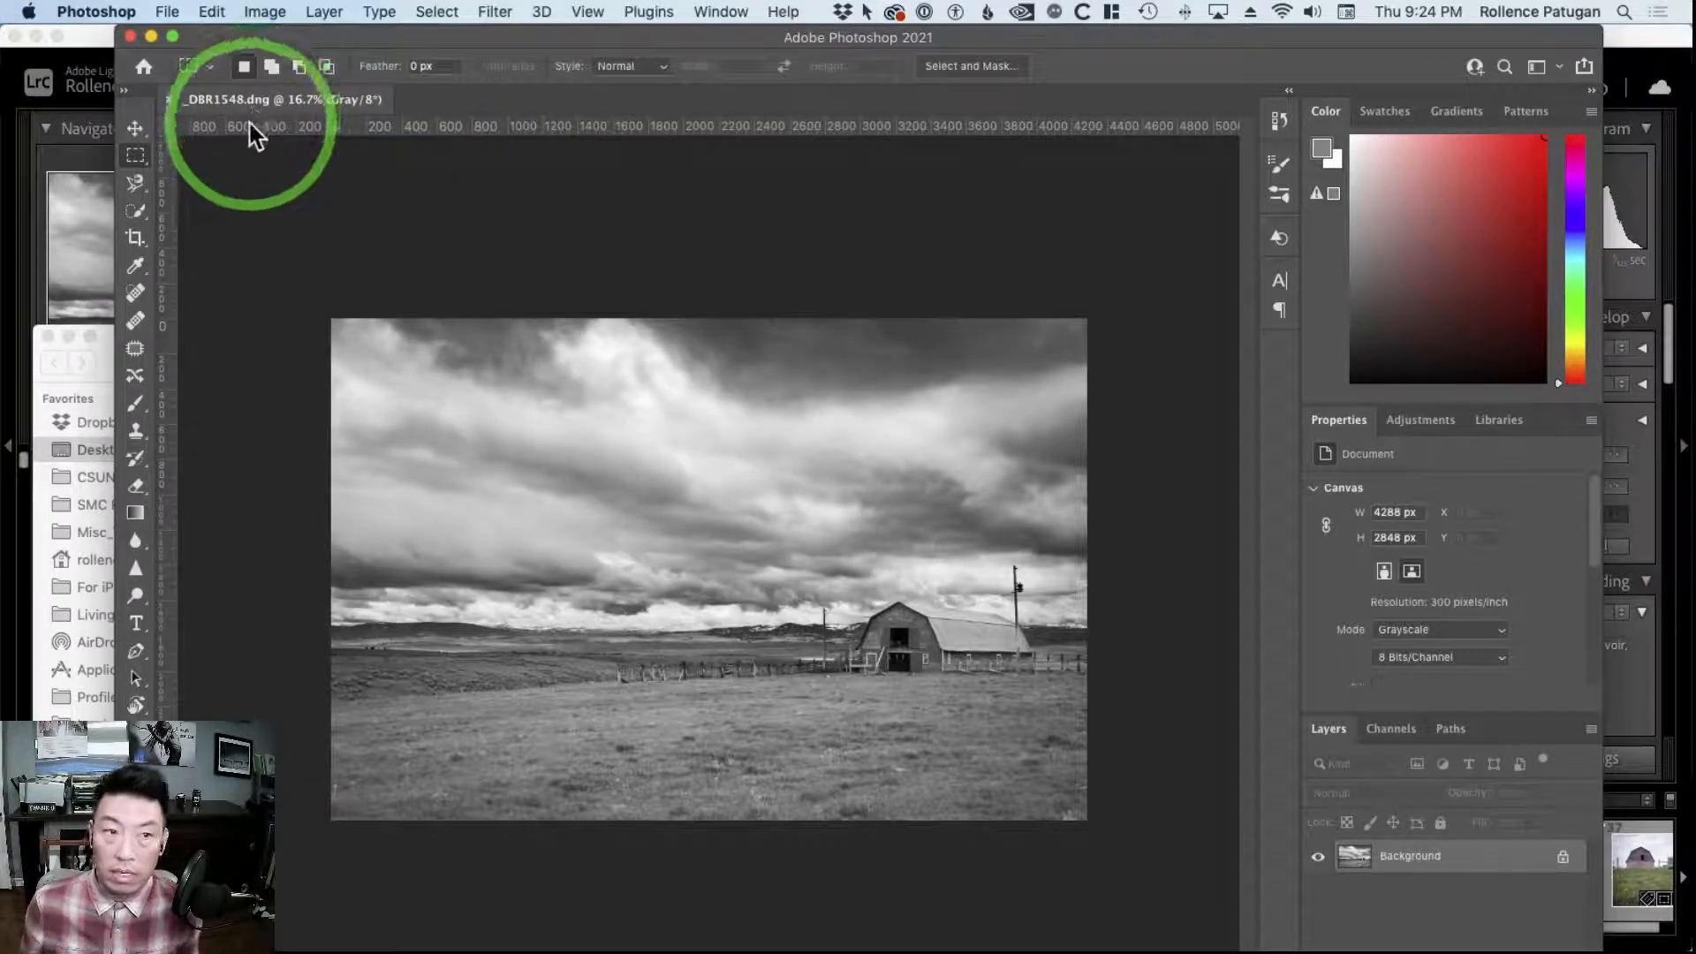
click(150, 37)
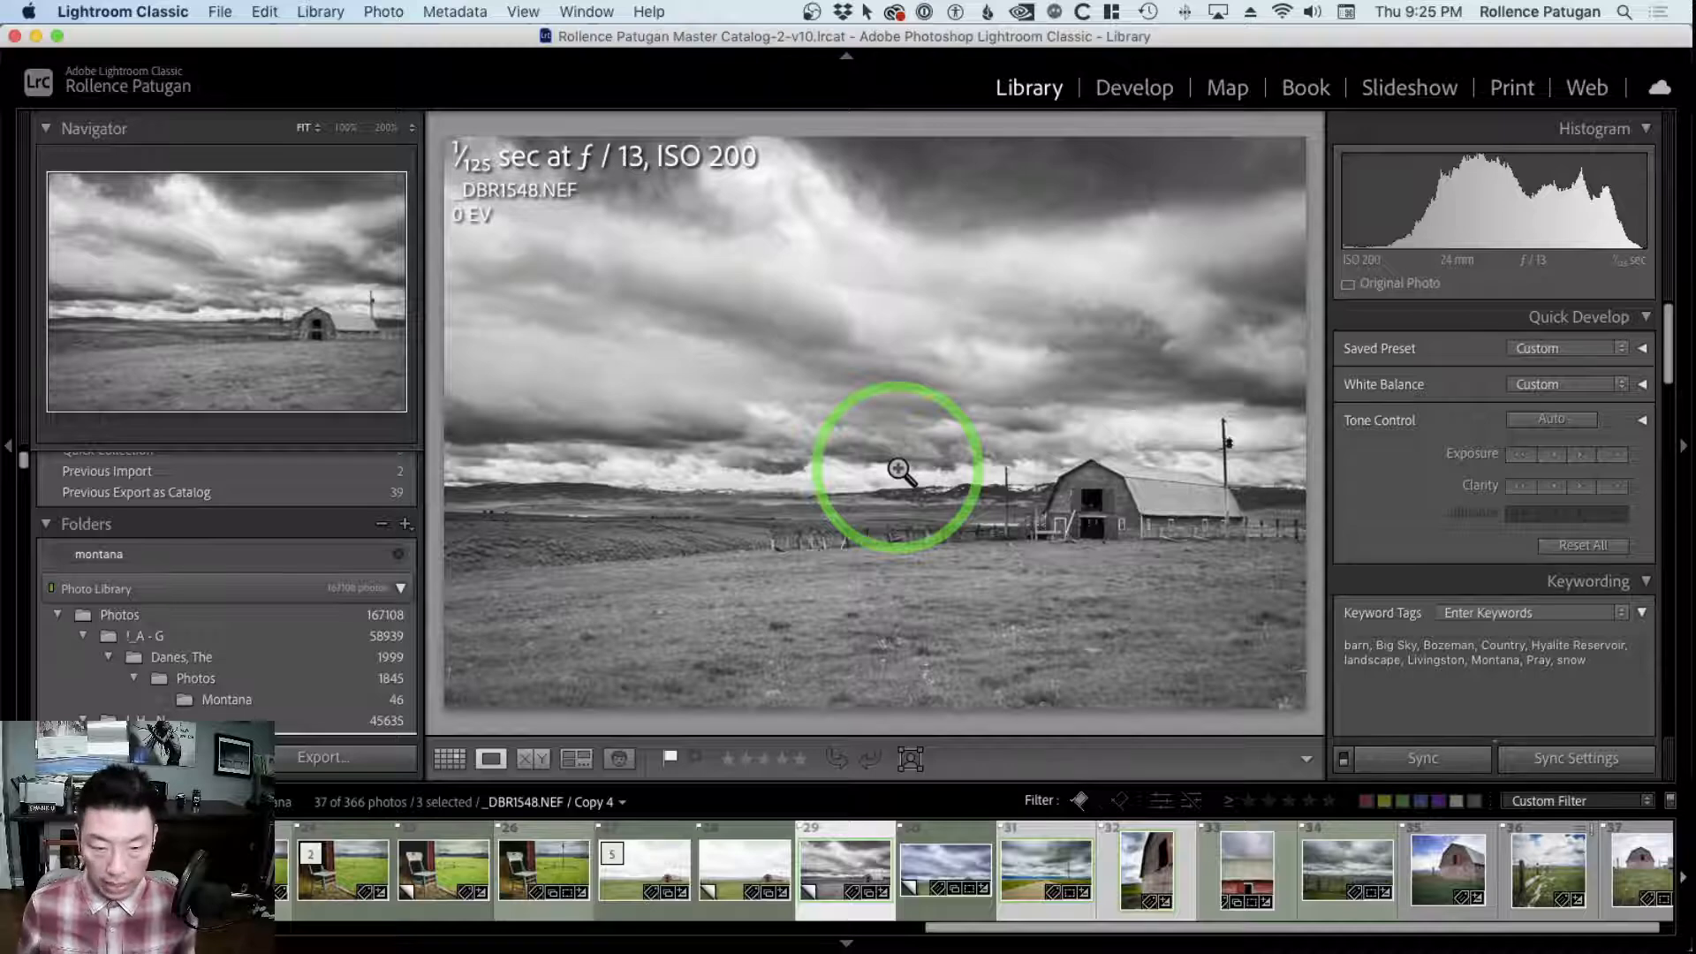
Restore the minimized Photoshop window to compare _DBR1548.dng with the Lightroom Classic photo, and minimize it again
key(super+Tab)
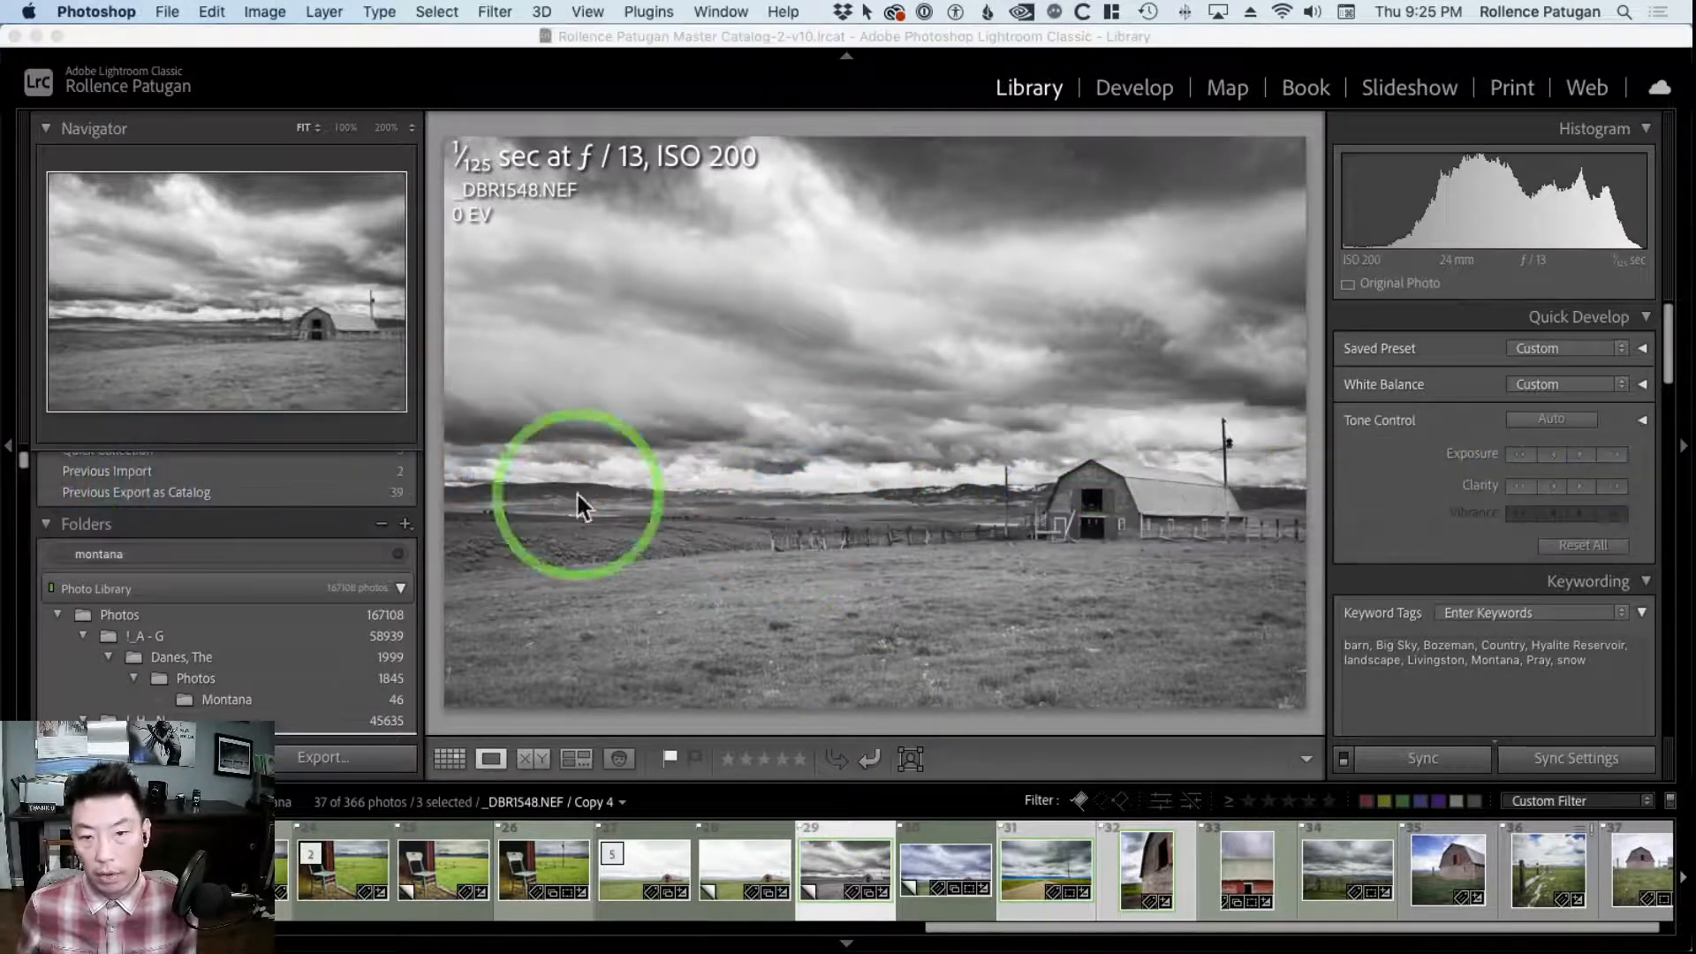
mouse_move(606, 938)
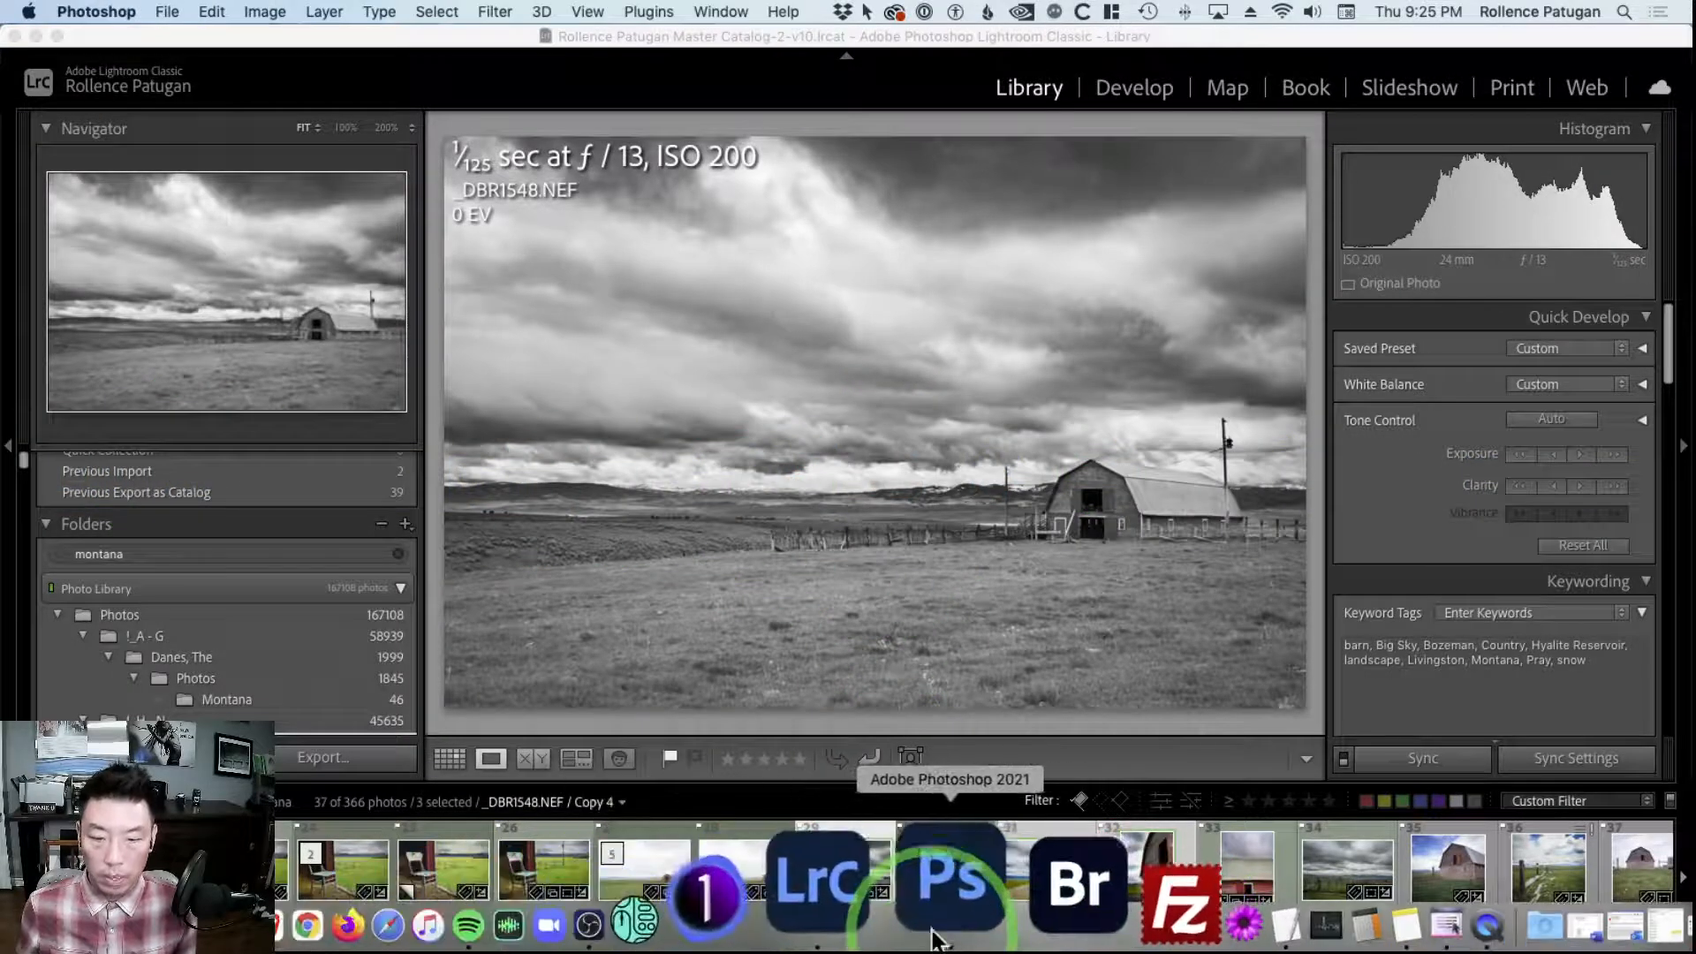
click(932, 930)
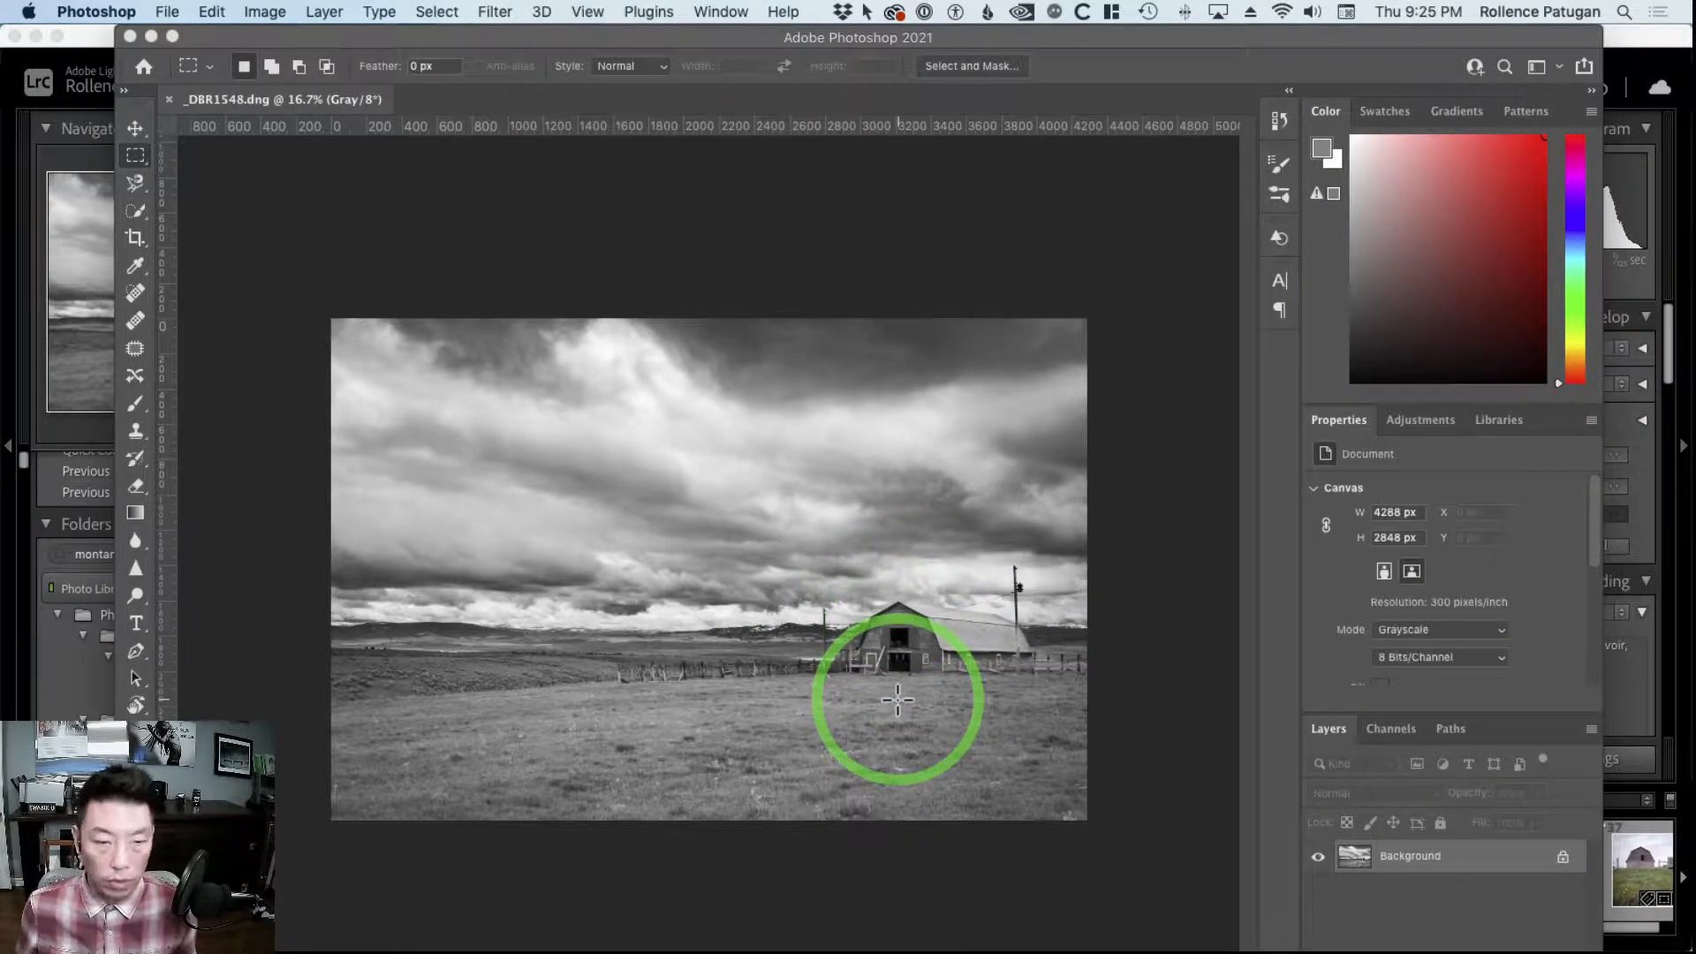
click(151, 37)
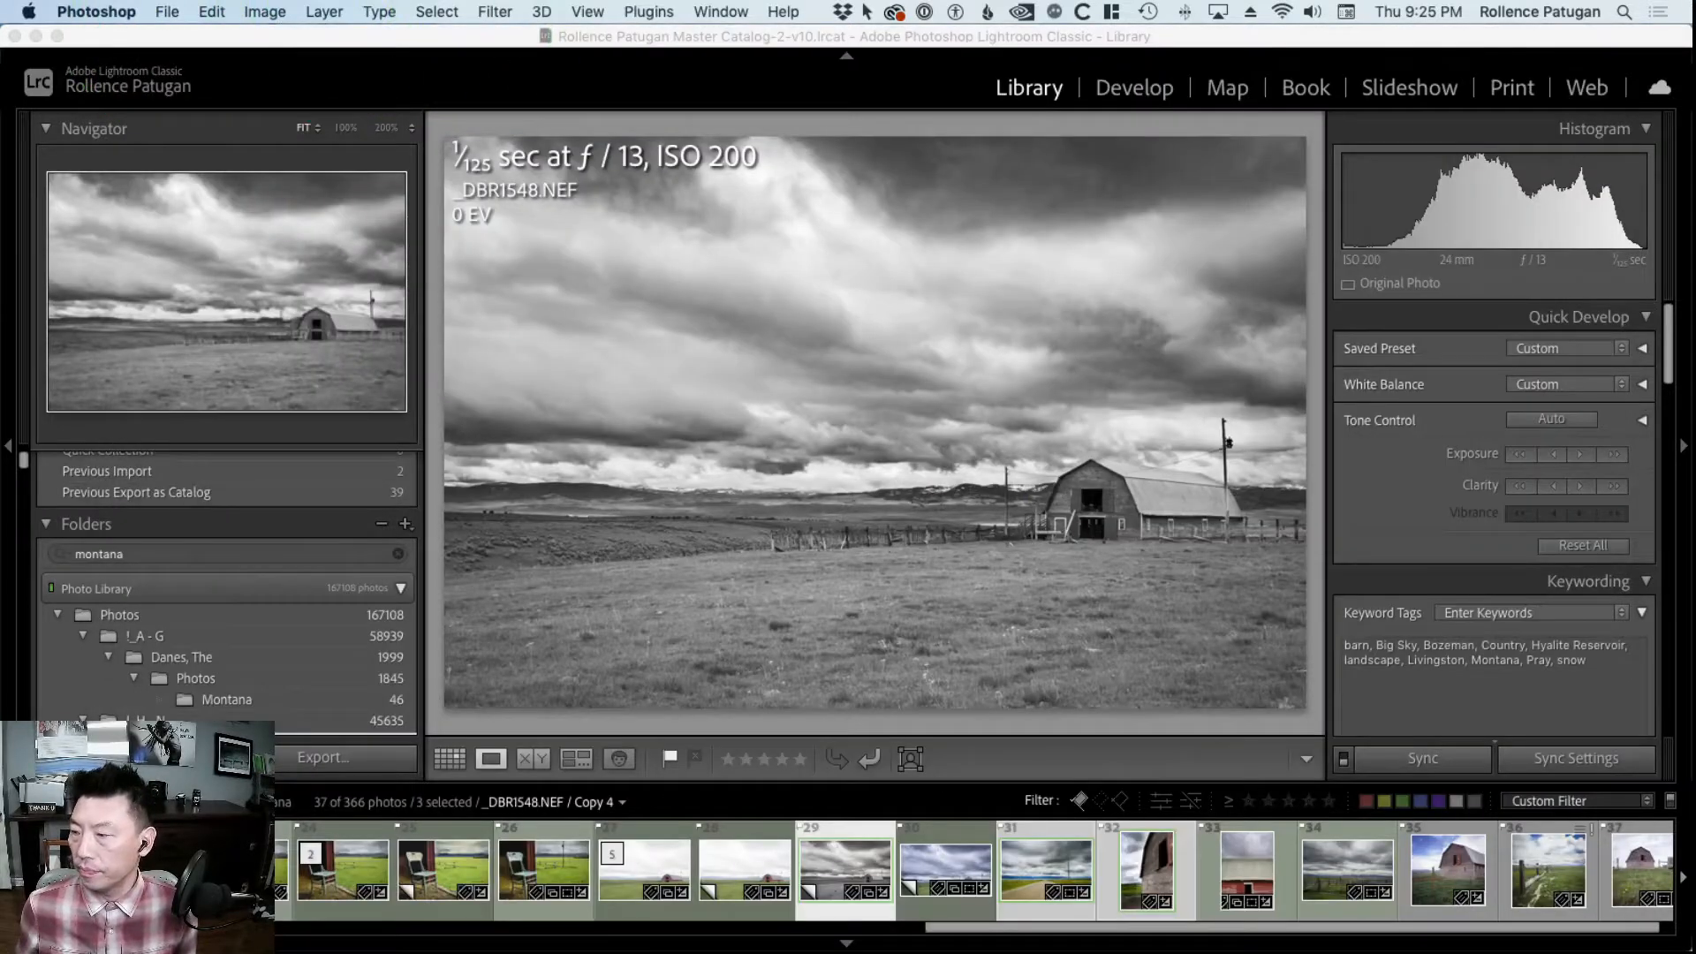